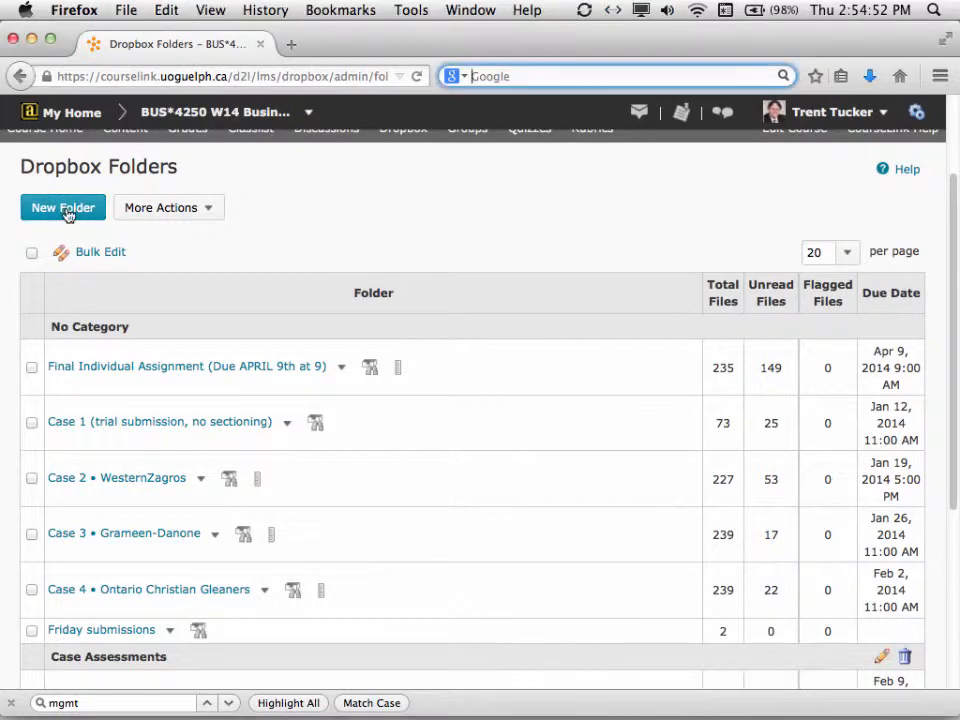
Step: Create a new dropbox folder named "GradeMark Demo" and enable OriginalityCheck for it
{"action": "left_click", "coordinate": [68, 210]}
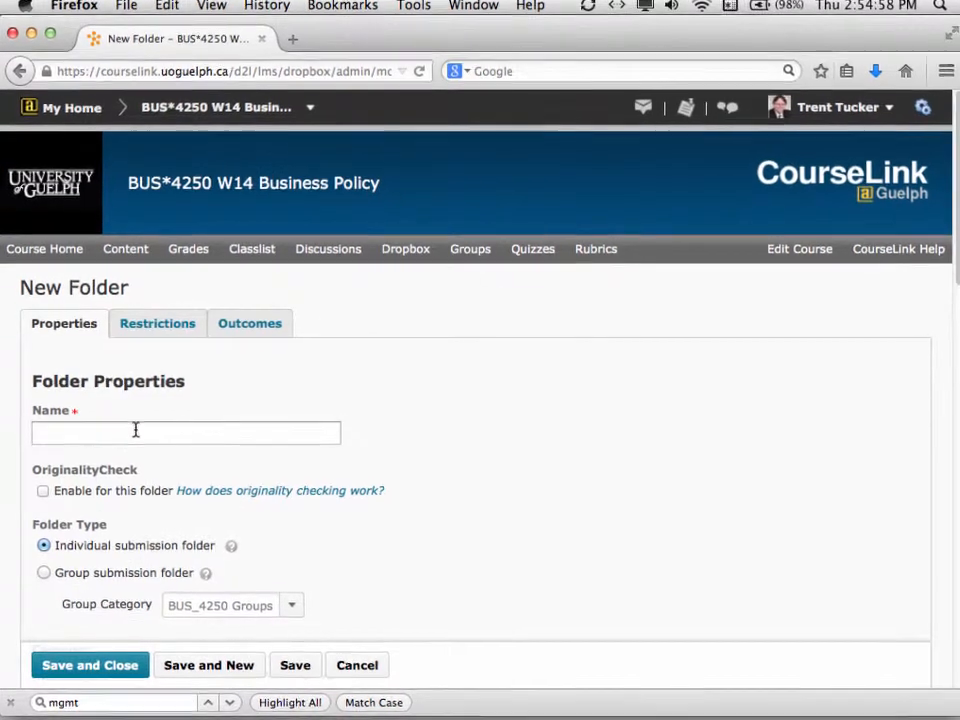
{"action": "left_click", "coordinate": [136, 430]}
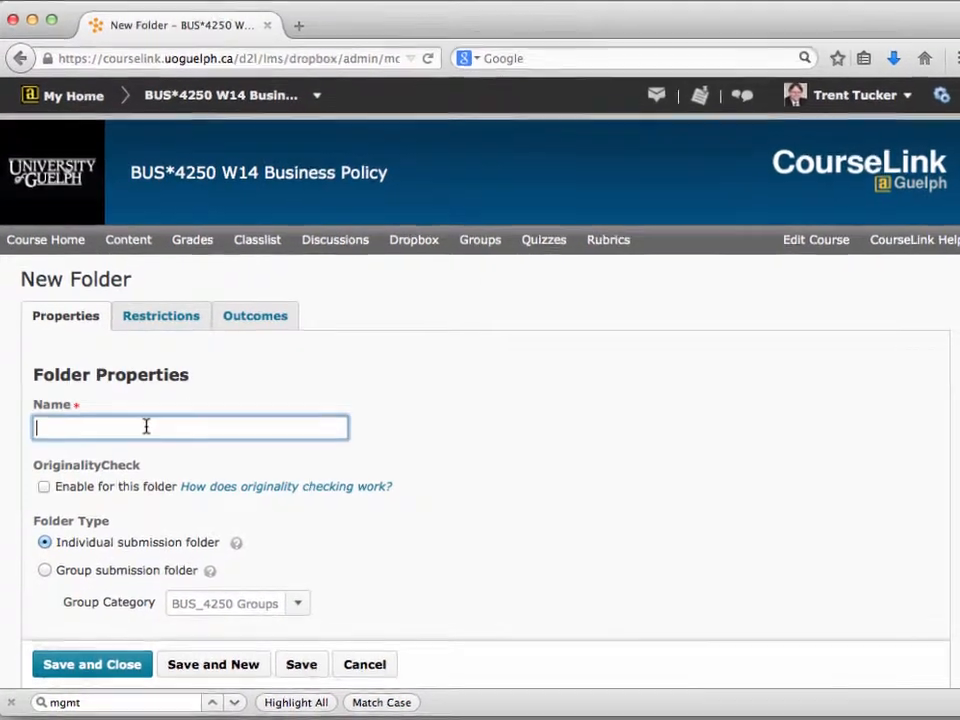
{"action": "type", "text": "GradeMark Demo"}
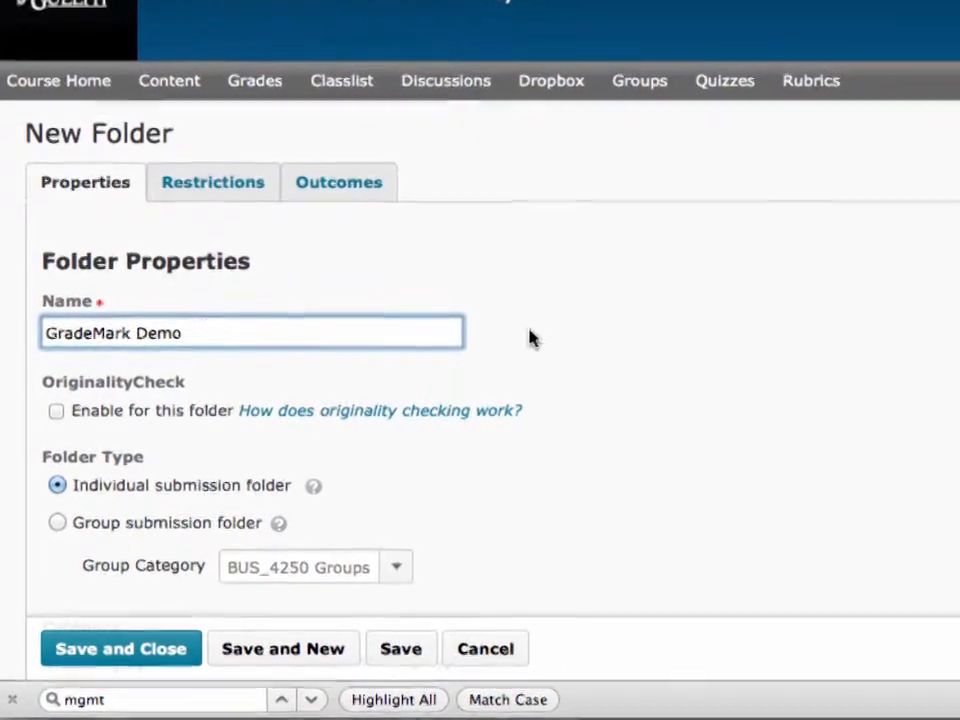
{"action": "scroll", "coordinate": [531, 336], "scroll_direction": "down", "scroll_amount": 4}
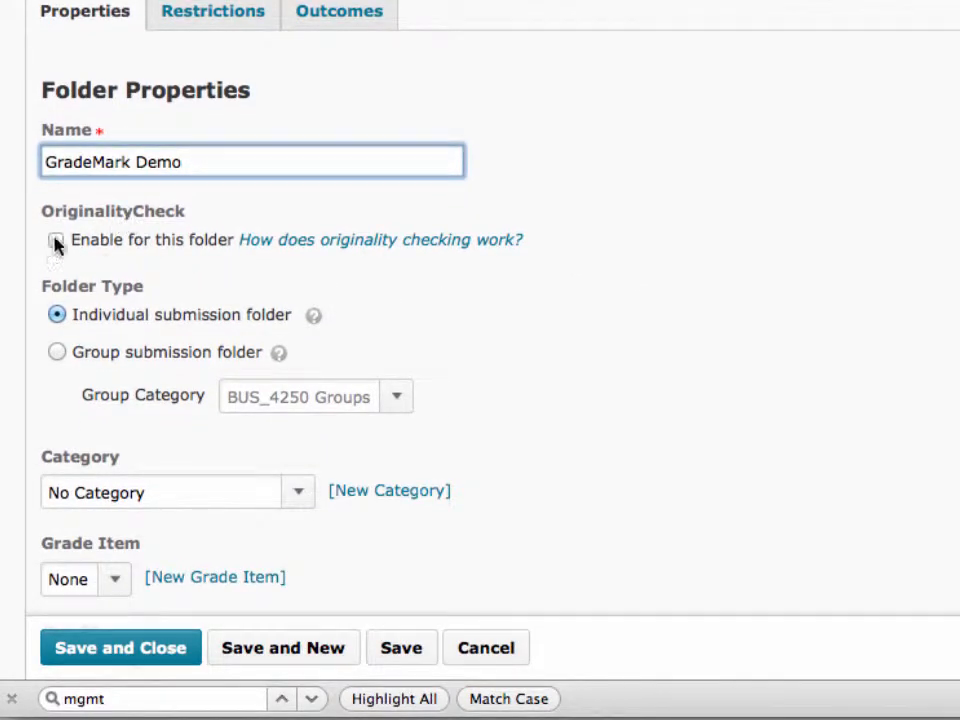
{"action": "left_click", "coordinate": [55, 243]}
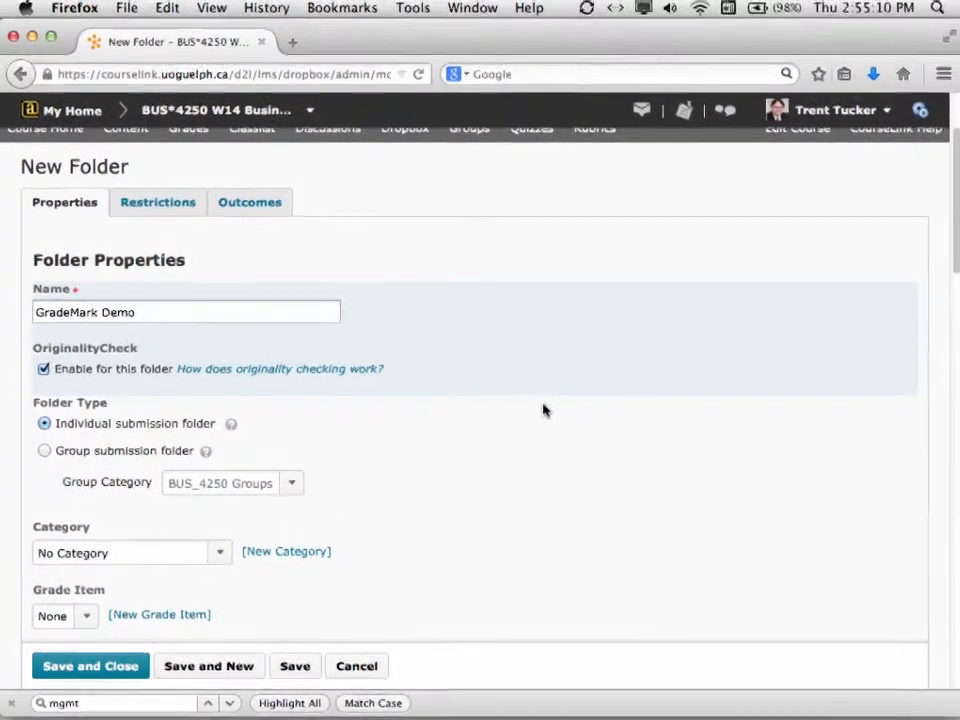
Step: Allow submitters to see Originality Reports in the advanced originality checking options, then save and close the folder
{"action": "scroll", "coordinate": [557, 402], "scroll_direction": "down", "scroll_amount": 10}
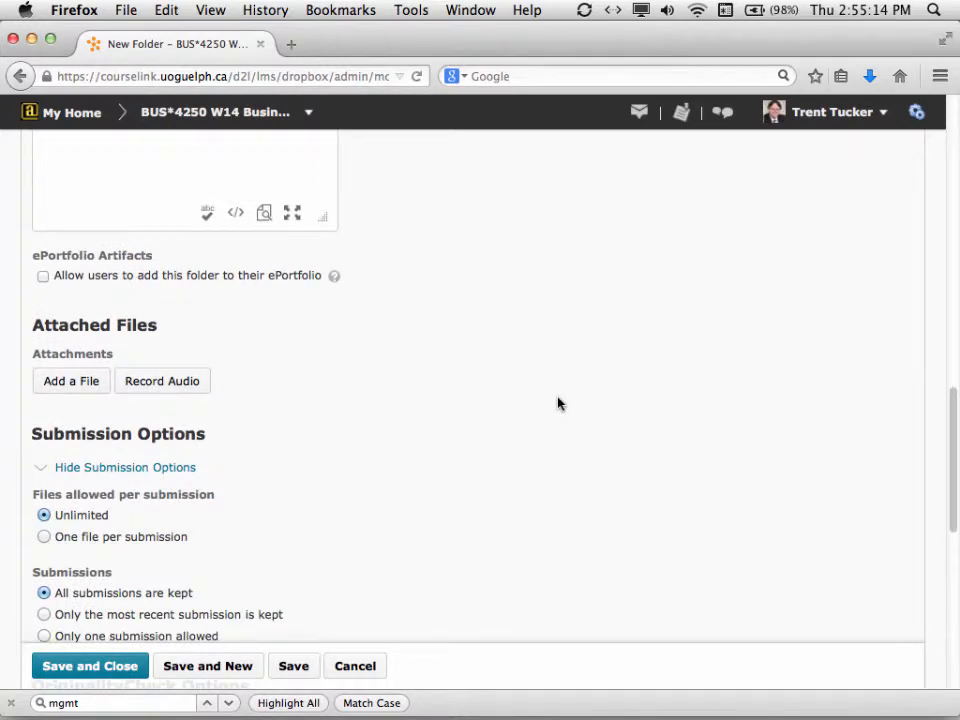
{"action": "scroll", "coordinate": [558, 402], "scroll_direction": "down", "scroll_amount": 5}
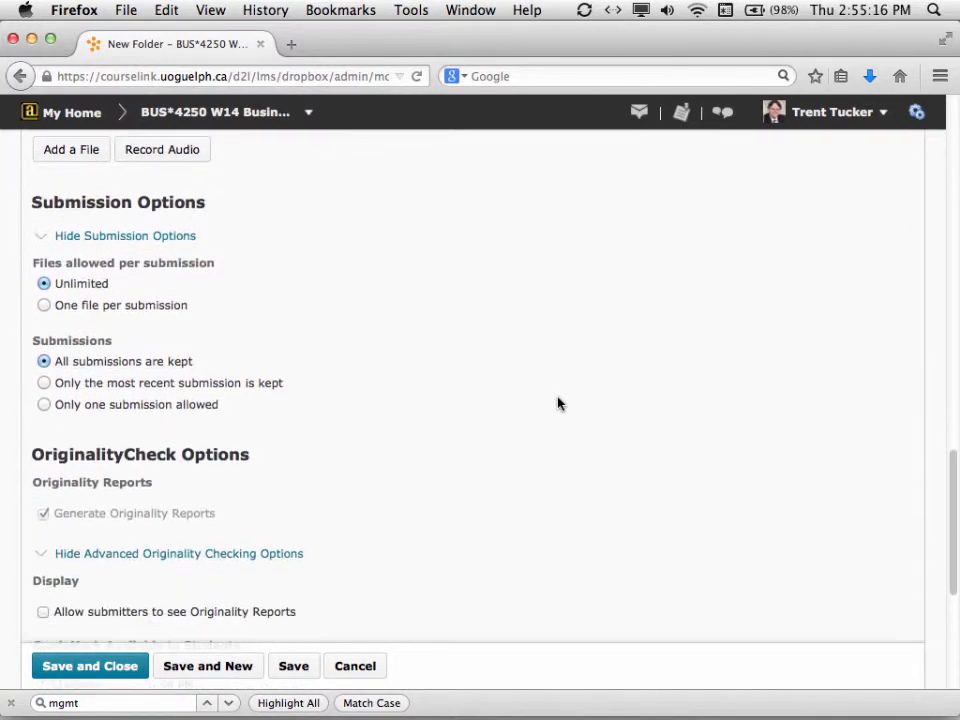
{"action": "scroll", "coordinate": [558, 402], "scroll_direction": "down", "scroll_amount": 6}
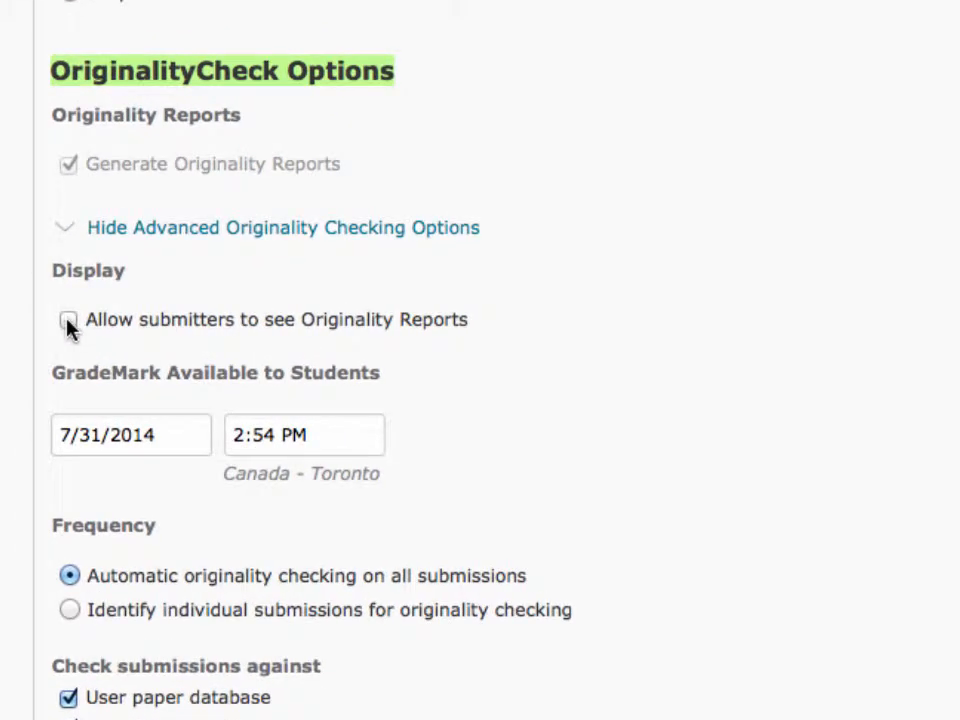
{"action": "left_click", "coordinate": [67, 320]}
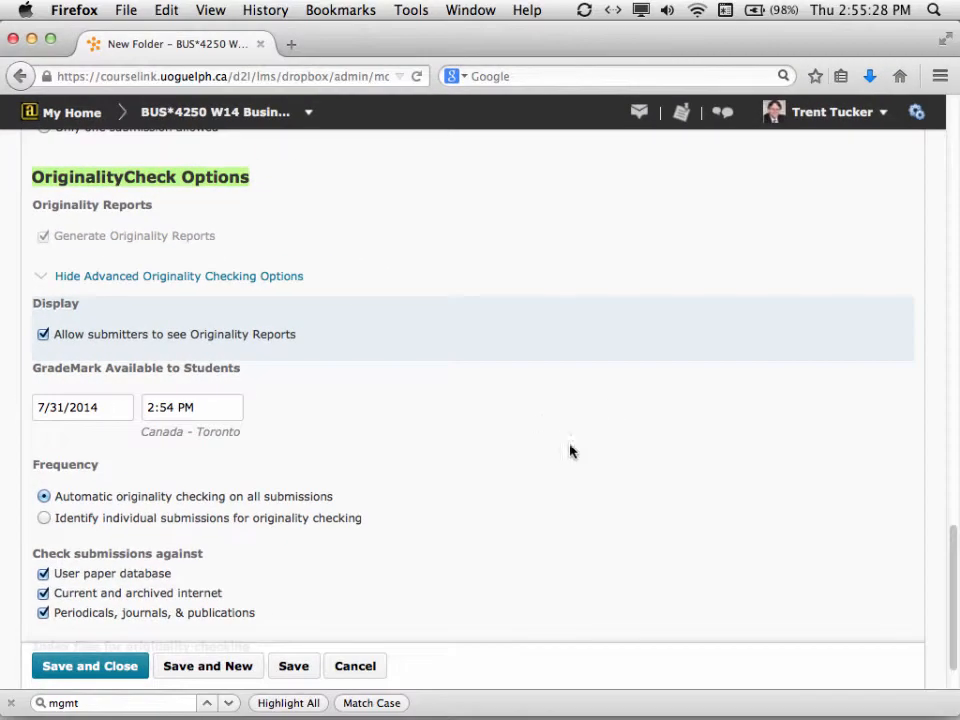
{"action": "scroll", "coordinate": [586, 466], "scroll_direction": "down", "scroll_amount": 3}
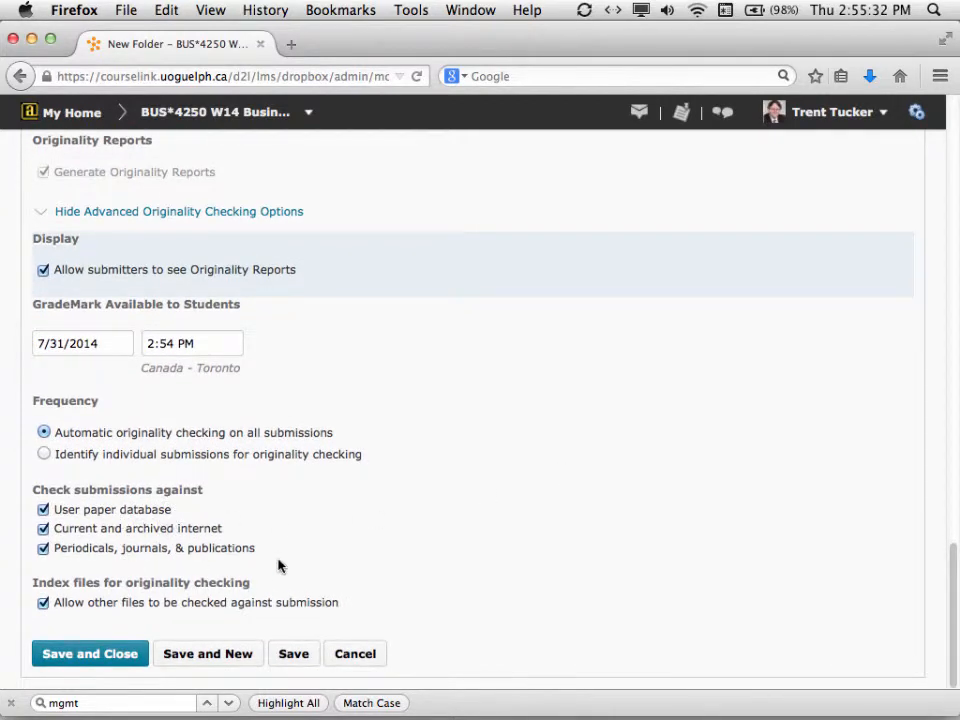
{"action": "left_click", "coordinate": [91, 654]}
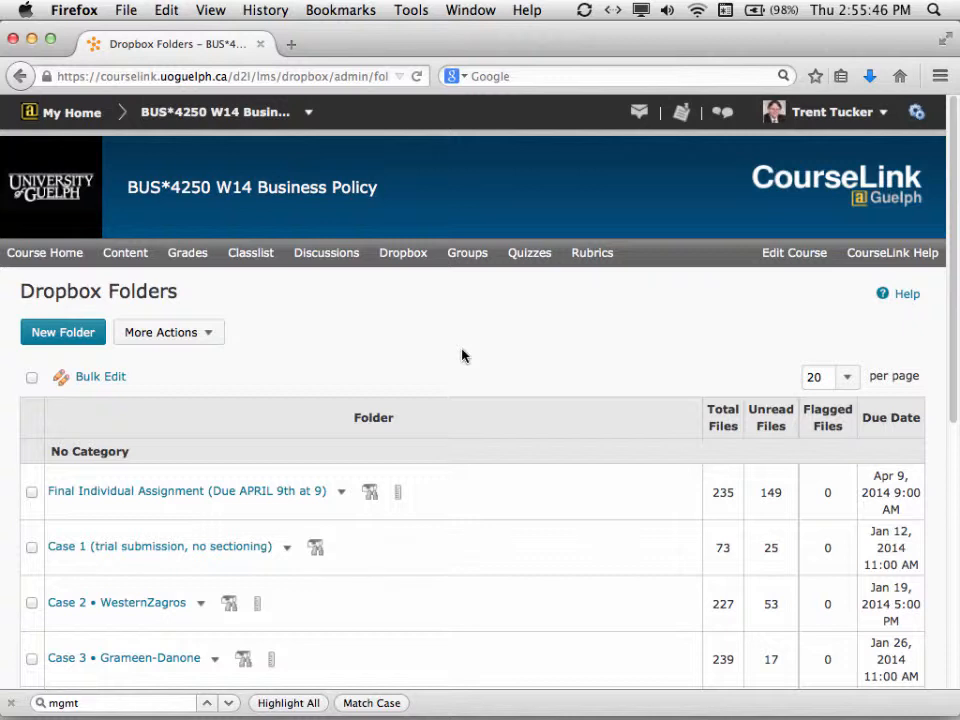
Step: Search the Classlist for "demo" and impersonate the demo student, confirming the session switch
{"action": "left_click", "coordinate": [251, 254]}
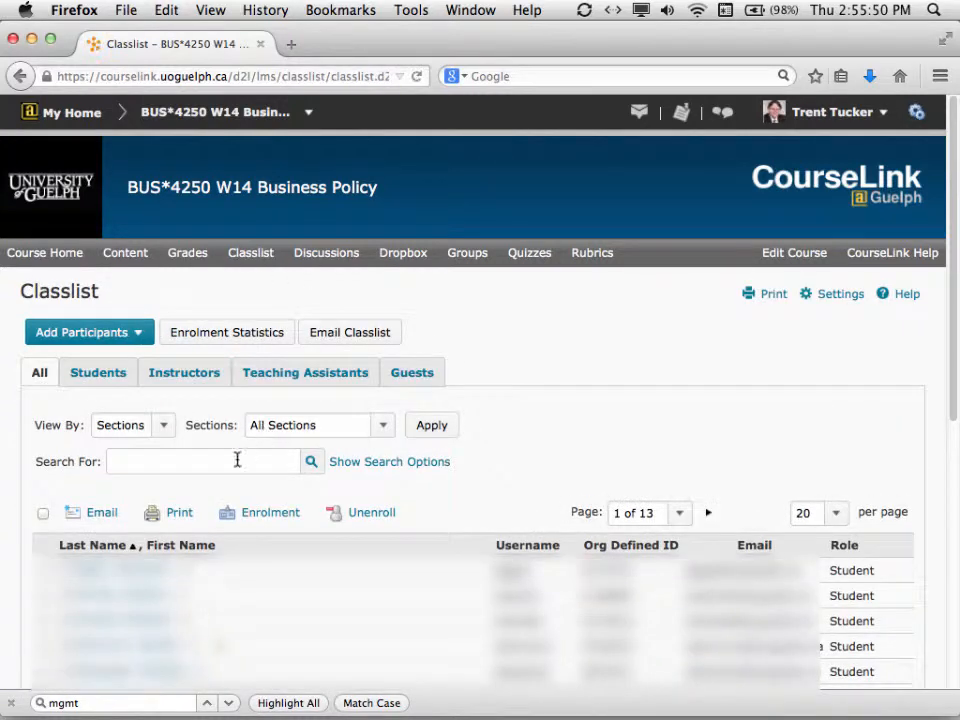
{"action": "left_click", "coordinate": [211, 456]}
{"action": "type", "text": "demo"}
{"action": "key", "text": "Return"}
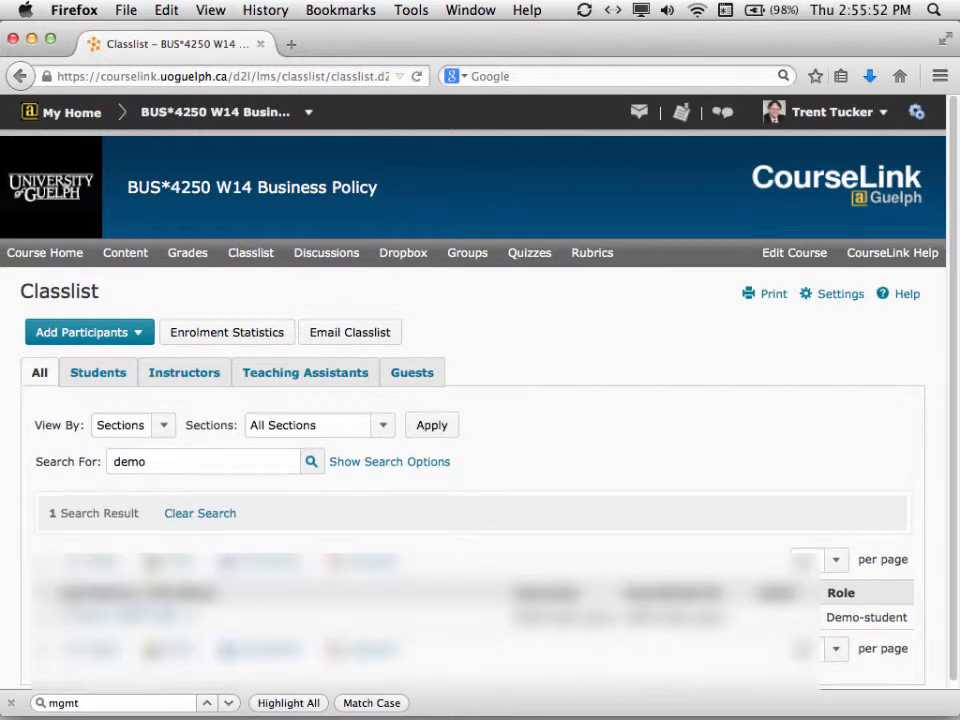
{"action": "left_click", "coordinate": [194, 617]}
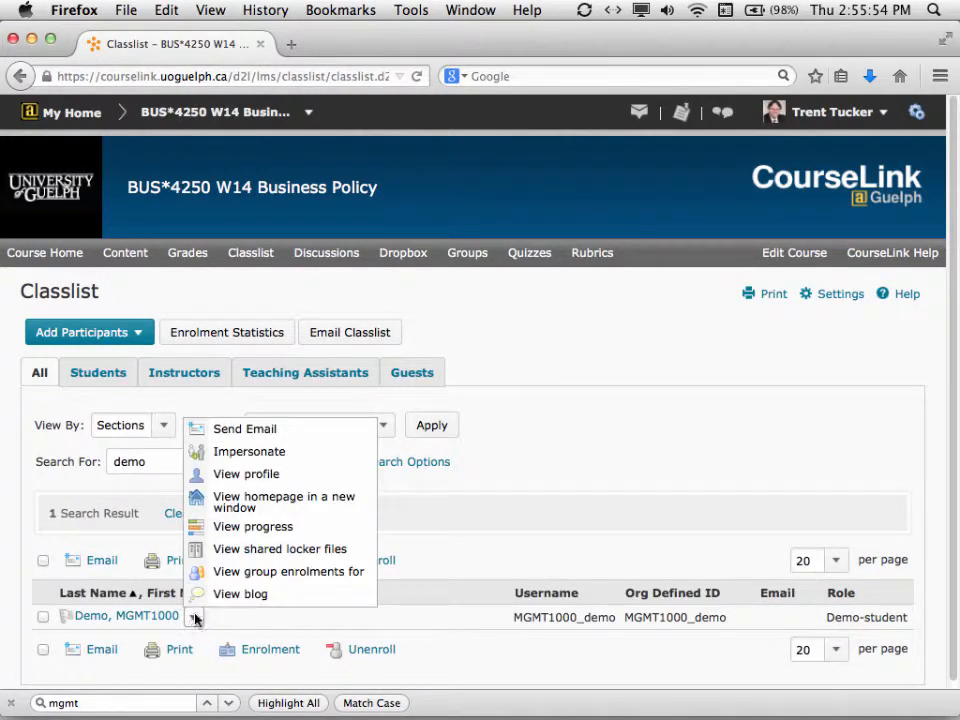
{"action": "left_click", "coordinate": [304, 461]}
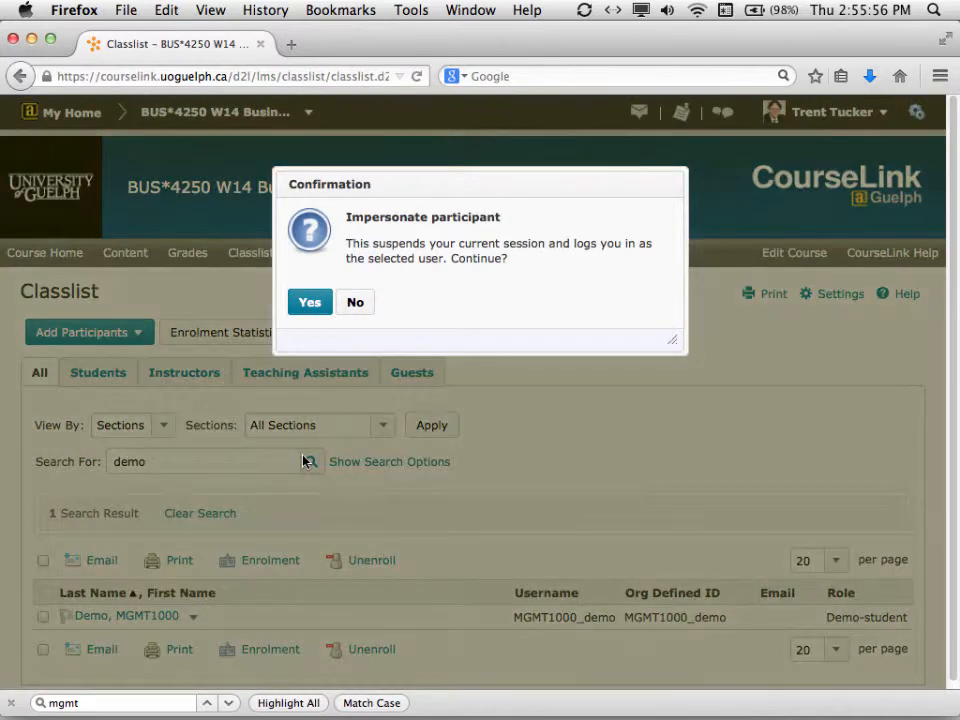
{"action": "left_click", "coordinate": [310, 303]}
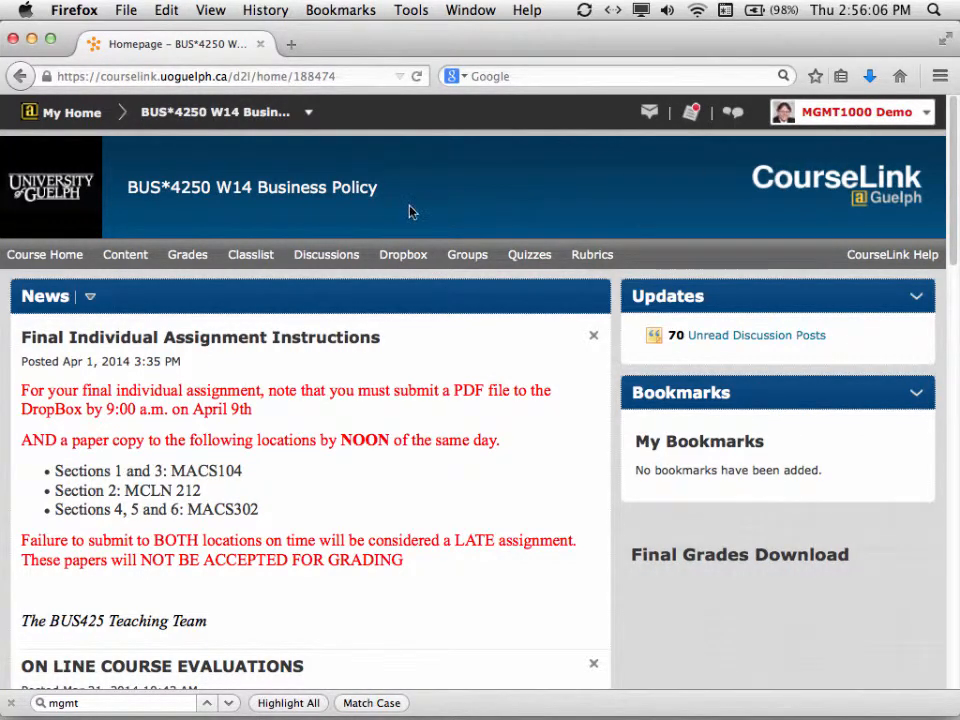
Step: Open the GradeMark Demo folder in the student's Dropbox for file submission
{"action": "left_click", "coordinate": [417, 259]}
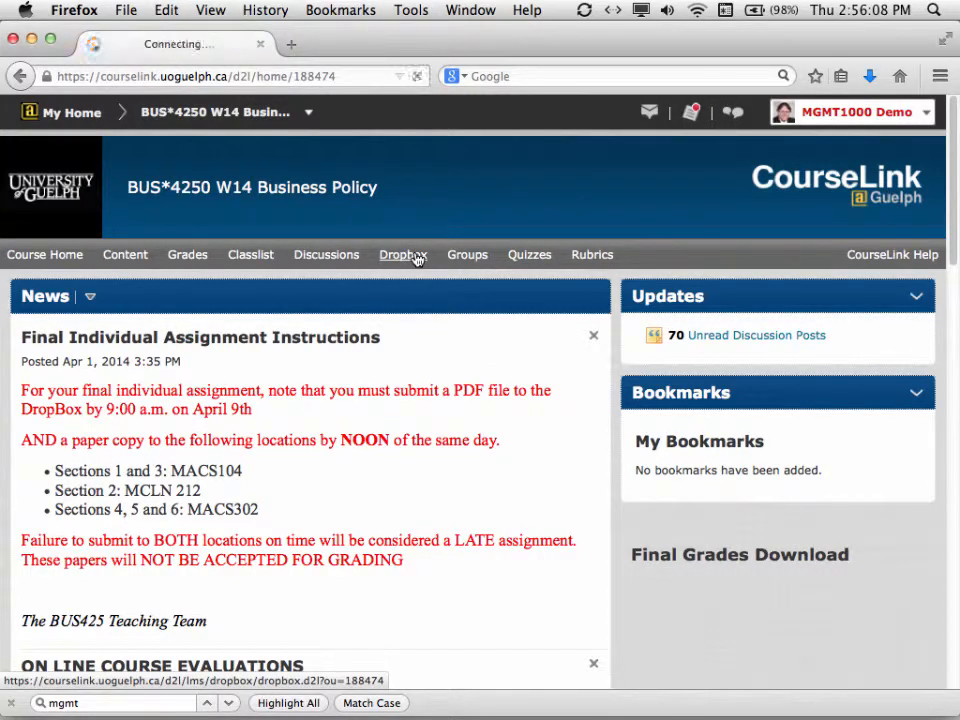
{"action": "scroll", "coordinate": [492, 365], "scroll_direction": "down", "scroll_amount": 4}
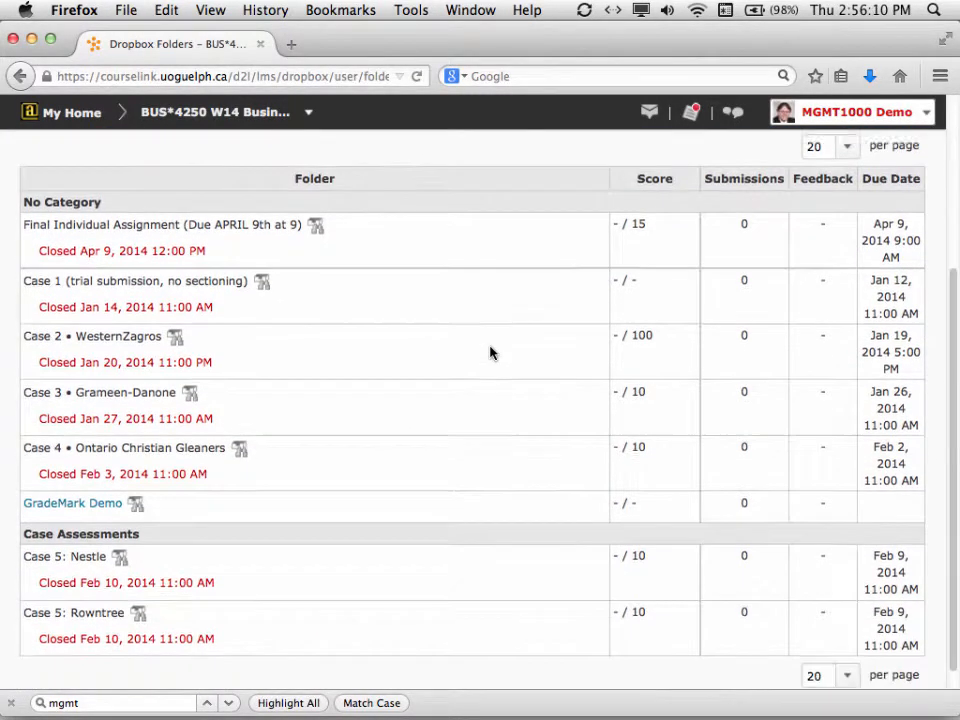
{"action": "left_click", "coordinate": [93, 482]}
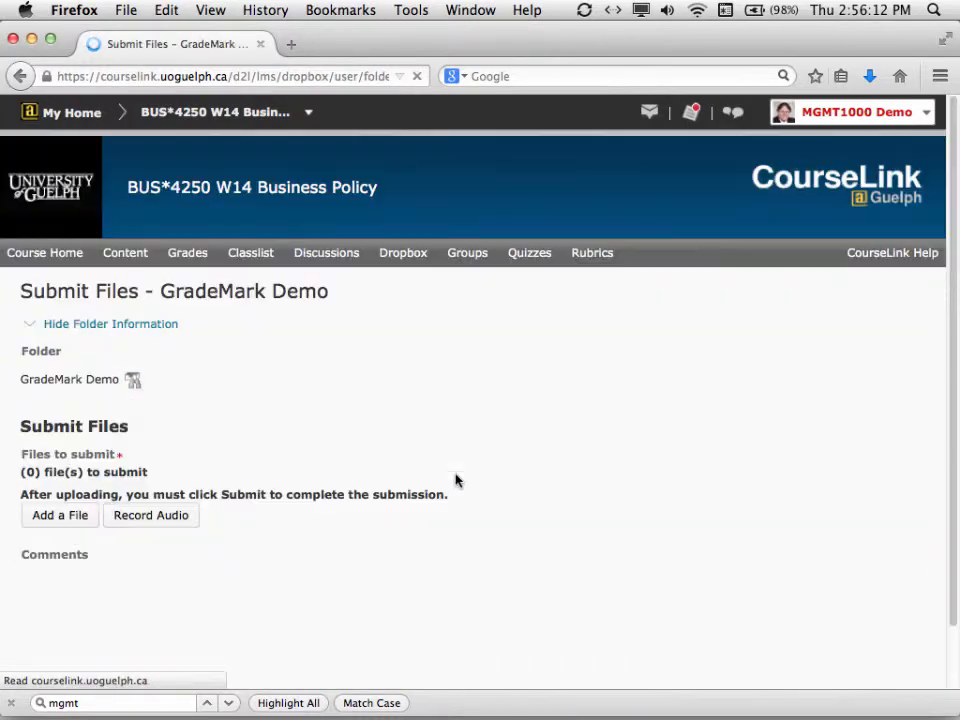
Step: Add "Innovation in Teaching.pdf" from a Finder window on the computer to the files to submit
{"action": "scroll", "coordinate": [475, 446], "scroll_direction": "down", "scroll_amount": 3}
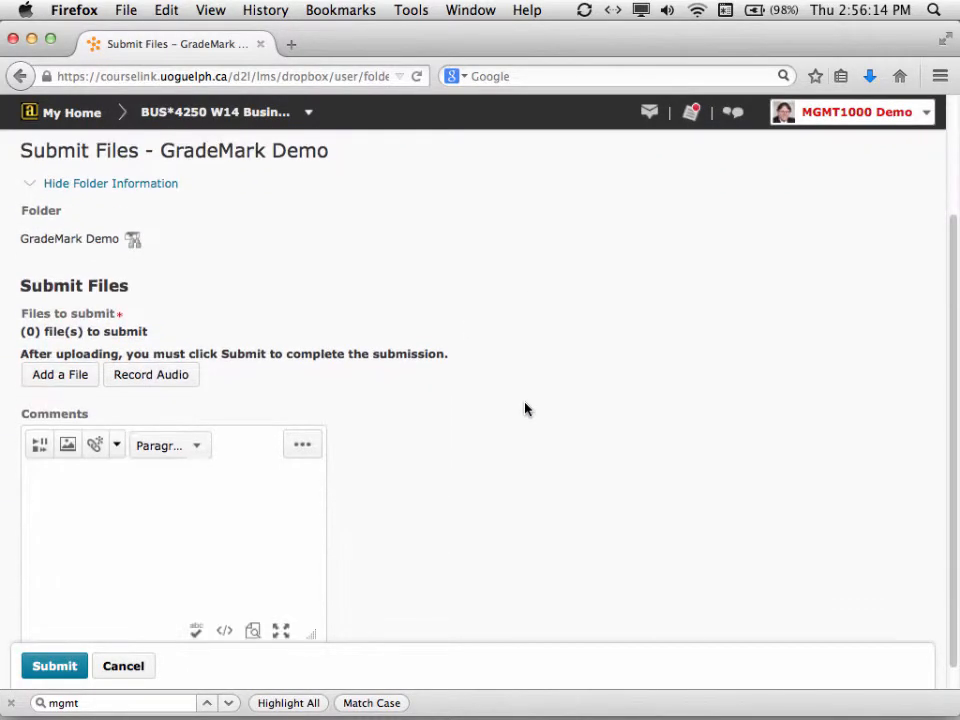
{"action": "scroll", "coordinate": [527, 409], "scroll_direction": "down", "scroll_amount": 1}
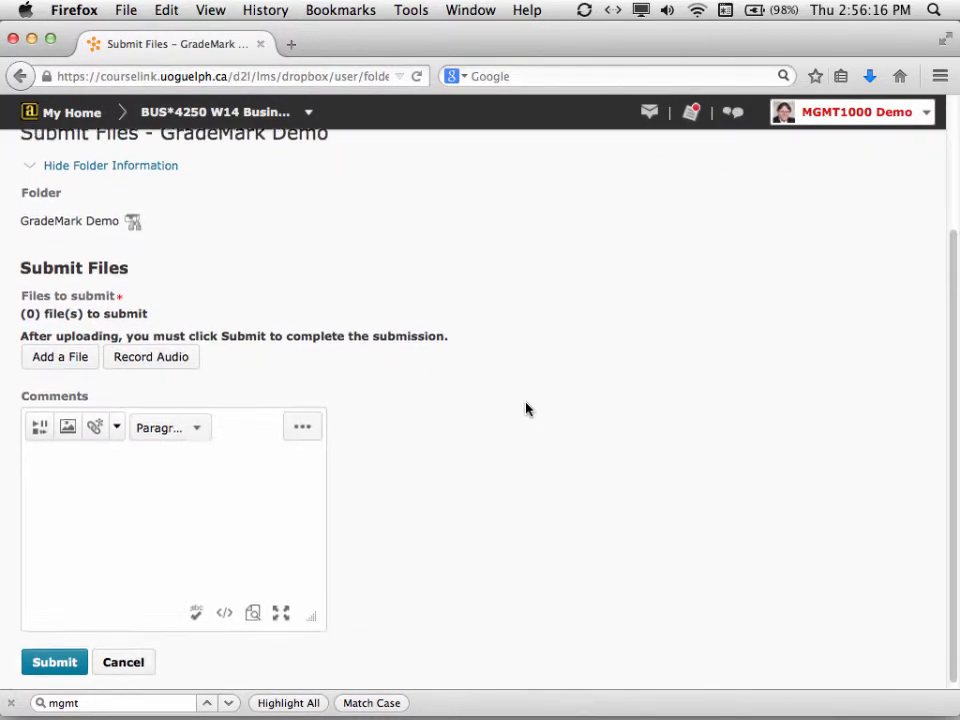
{"action": "left_click", "coordinate": [59, 355]}
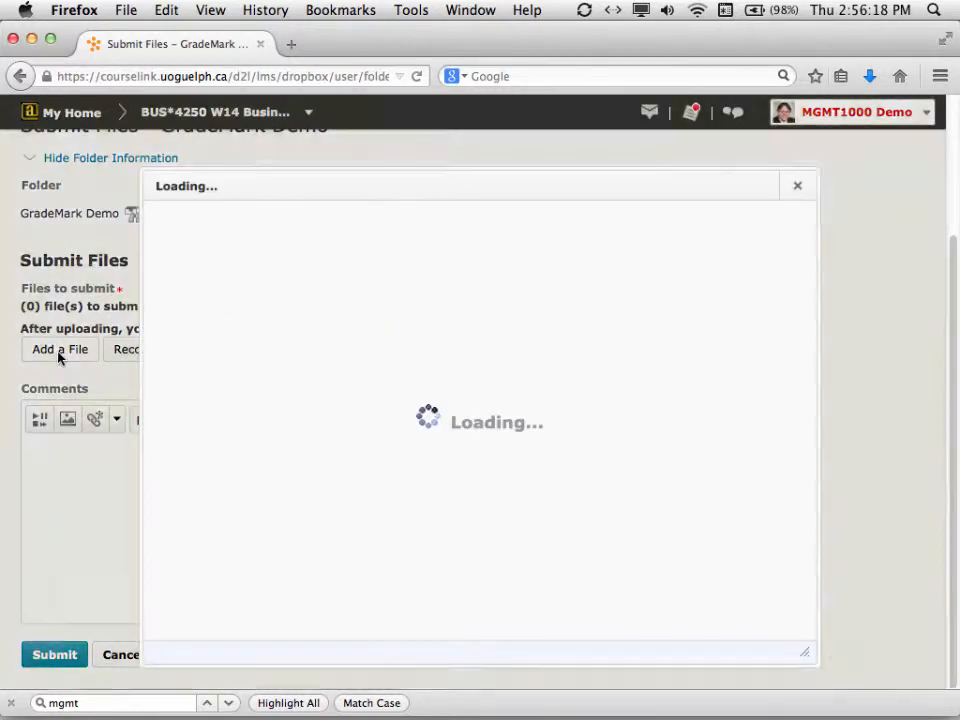
{"action": "key", "text": "super+Tab"}
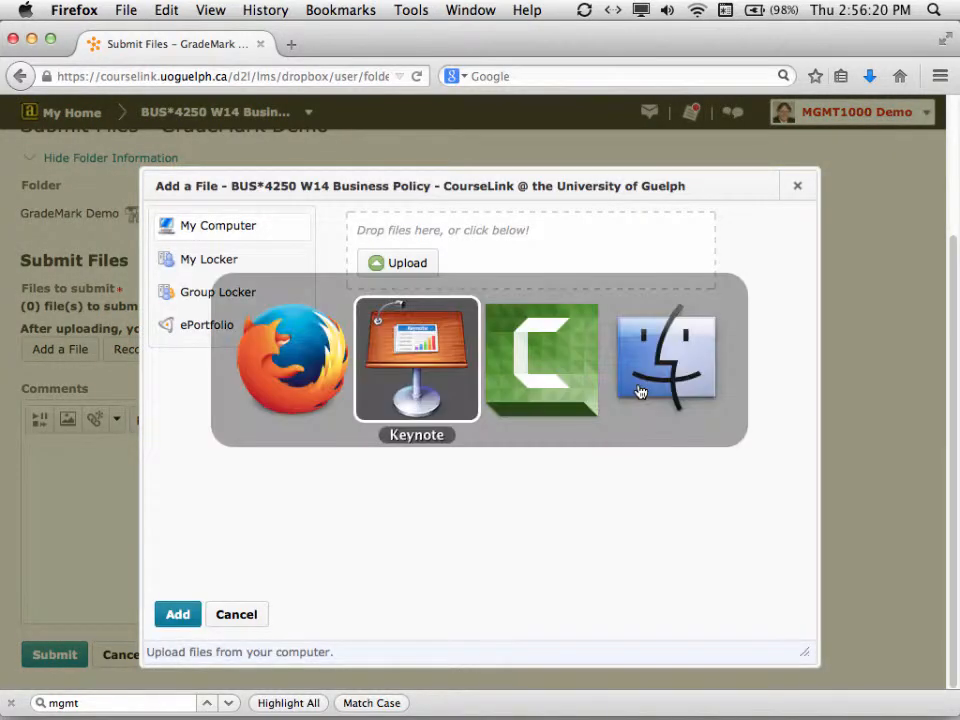
{"action": "left_click", "coordinate": [641, 391]}
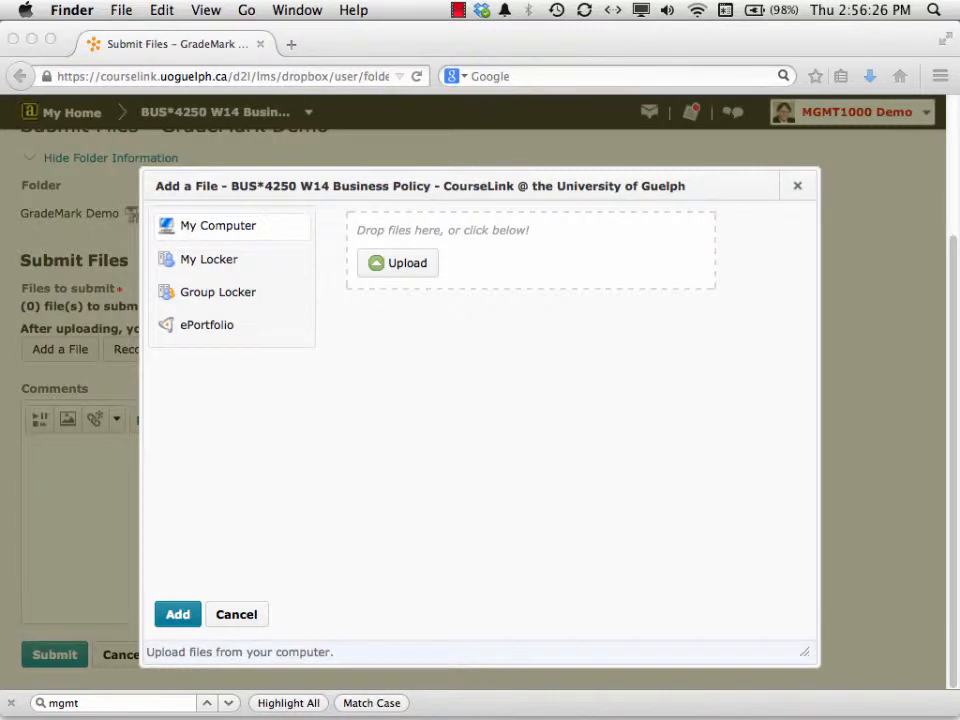
{"action": "left_click_drag", "start_coordinate": [959, 300], "coordinate": [602, 242]}
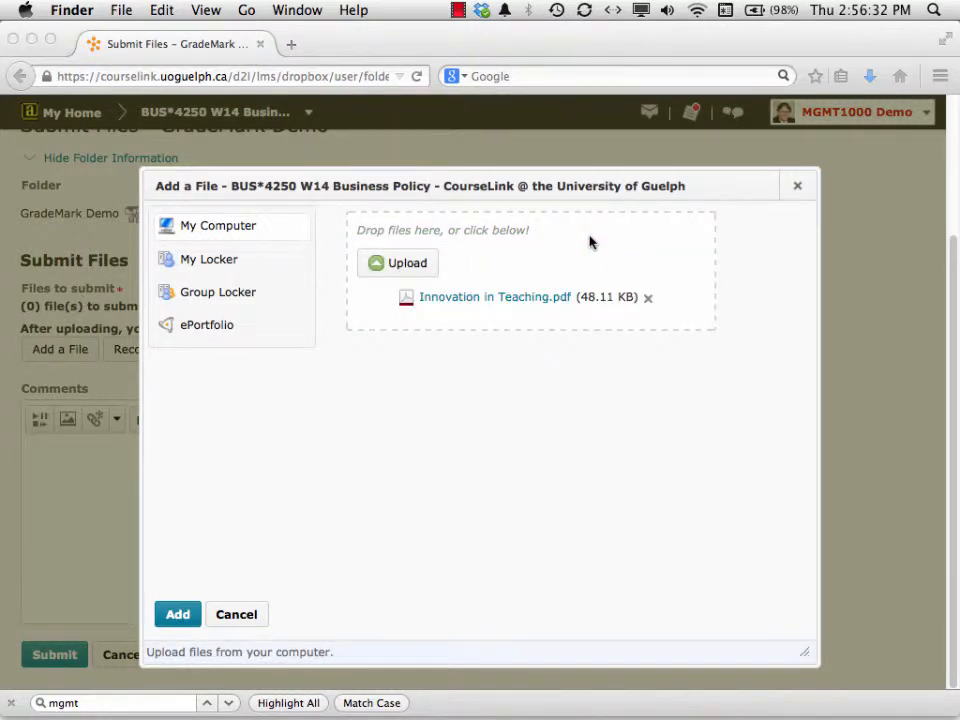
{"action": "left_click", "coordinate": [180, 621]}
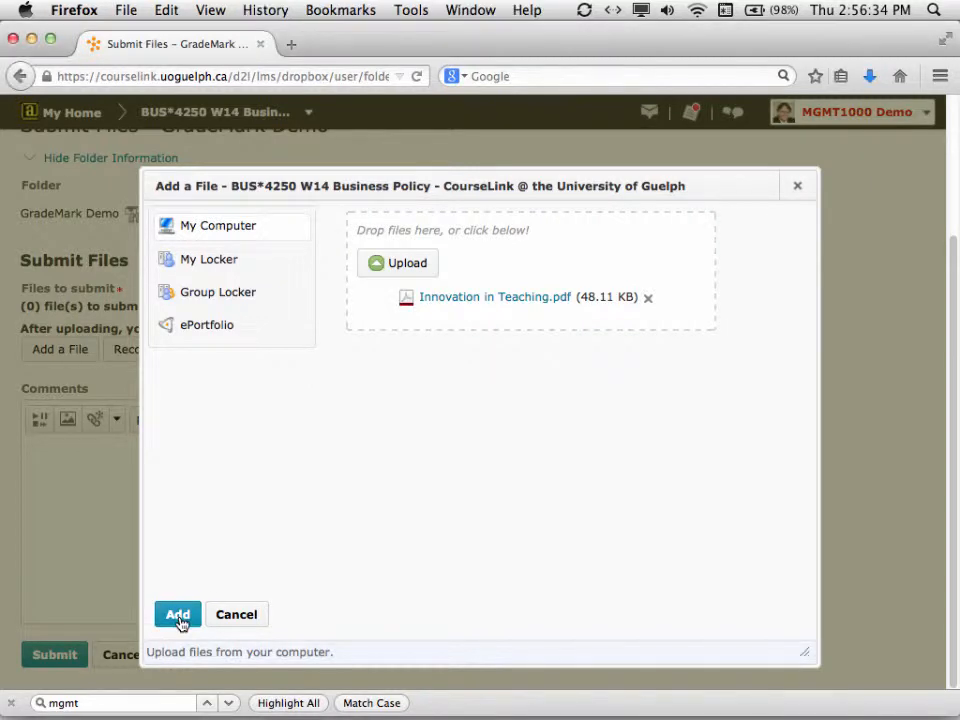
{"action": "left_click", "coordinate": [178, 614]}
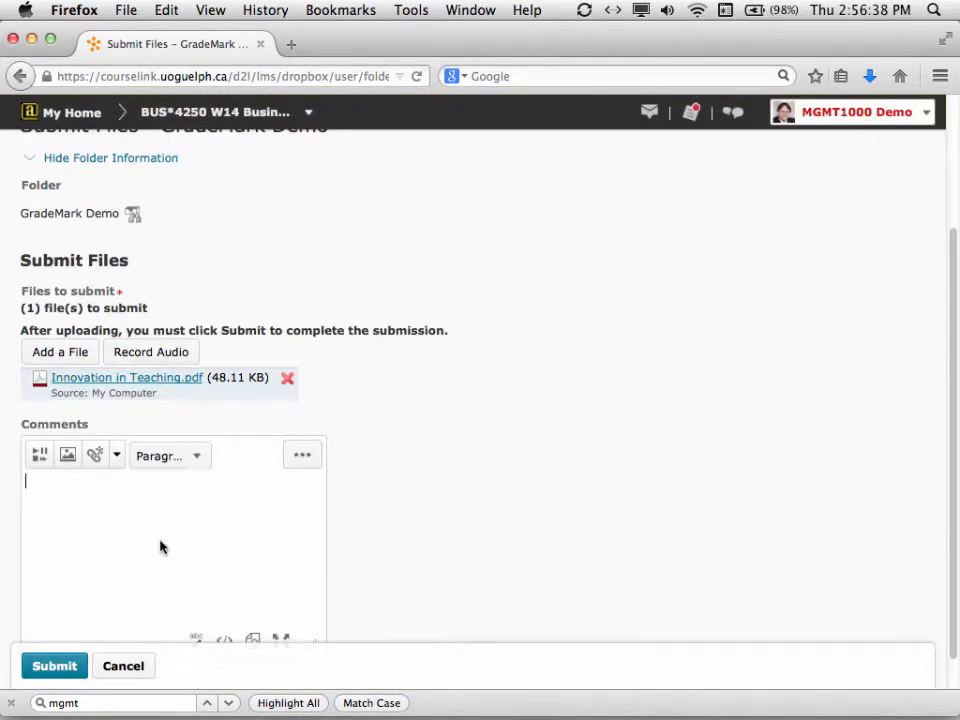
Step: Submit the file with the comment "Please grade me easy — I was awake all night!" and return to the Dropbox folder list
{"action": "type", "text": "Ple"}
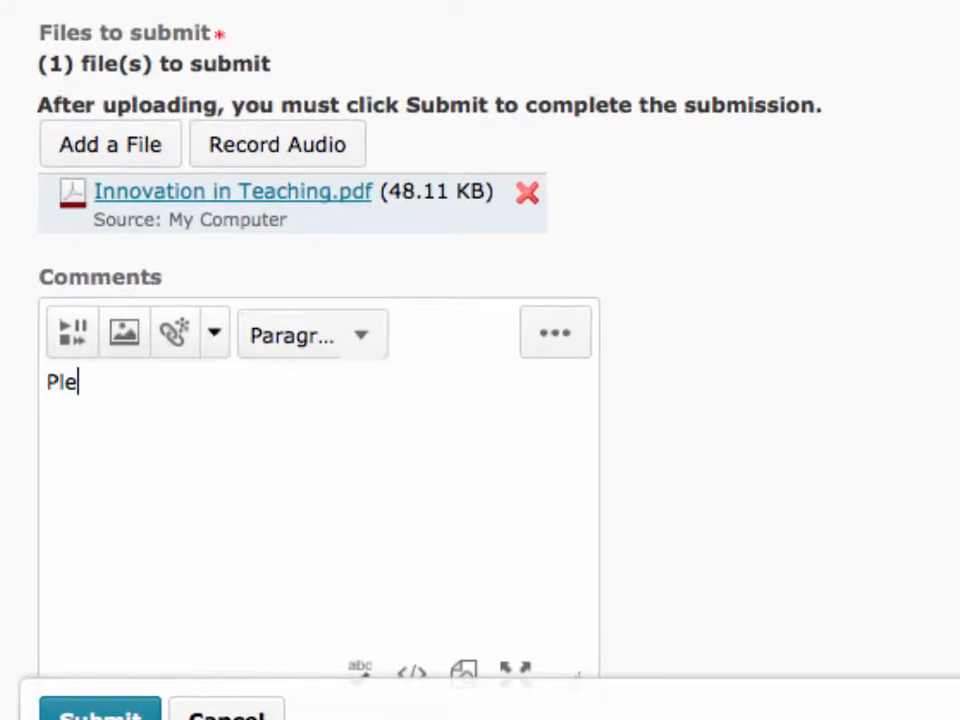
{"action": "type", "text": "ase grade "}
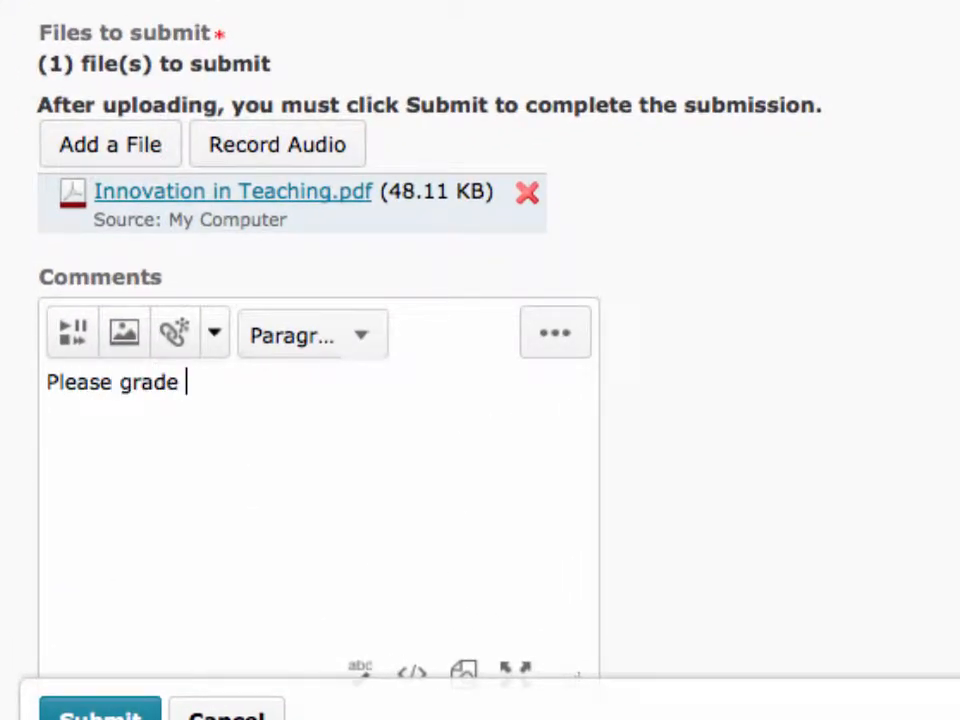
{"action": "type", "text": "me easy —"}
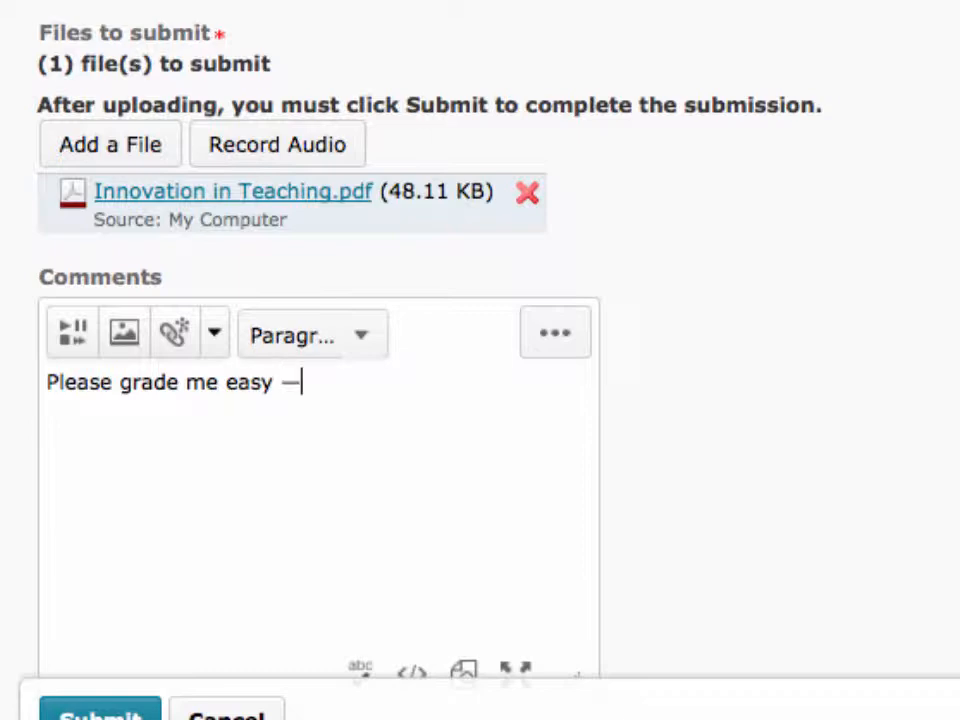
{"action": "type", "text": " I was awake all"}
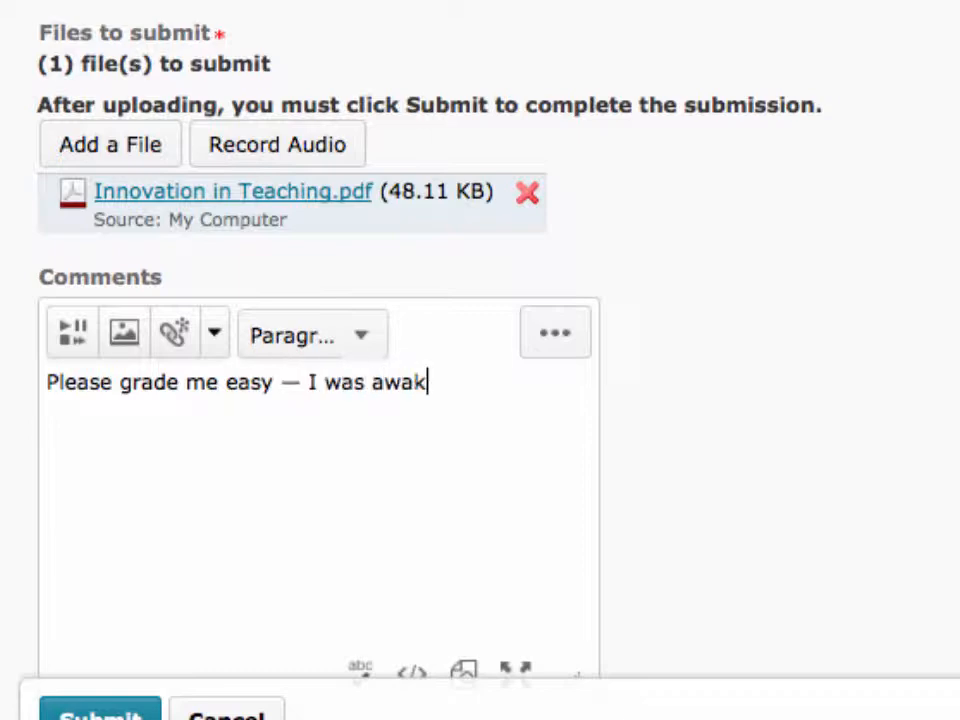
{"action": "type", "text": " night"}
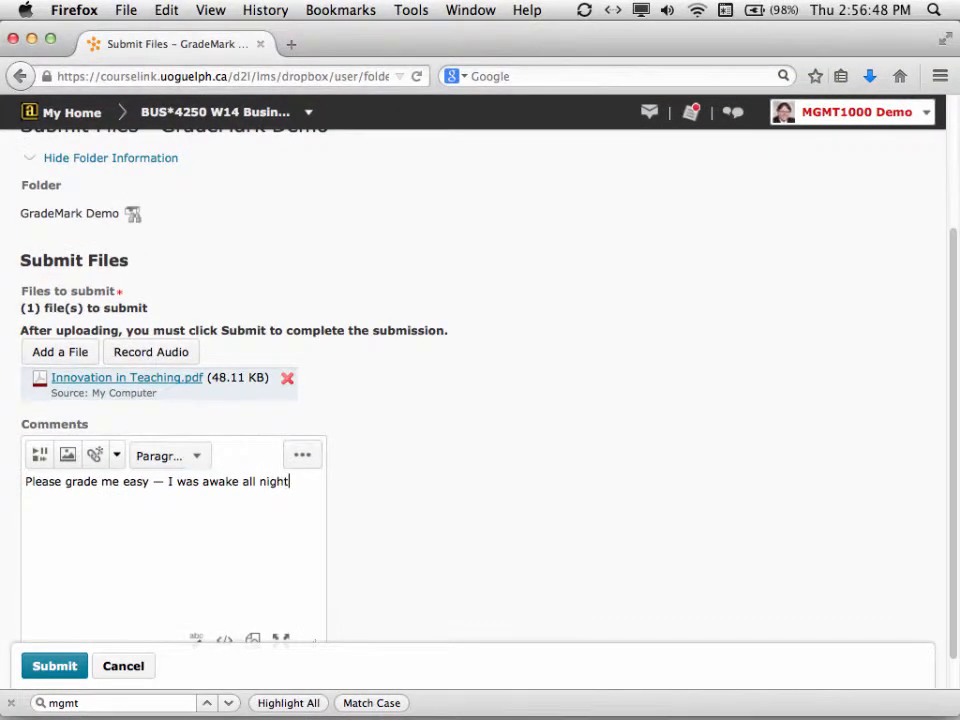
{"action": "type", "text": "!"}
{"action": "scroll", "coordinate": [571, 520], "scroll_direction": "down", "scroll_amount": 1}
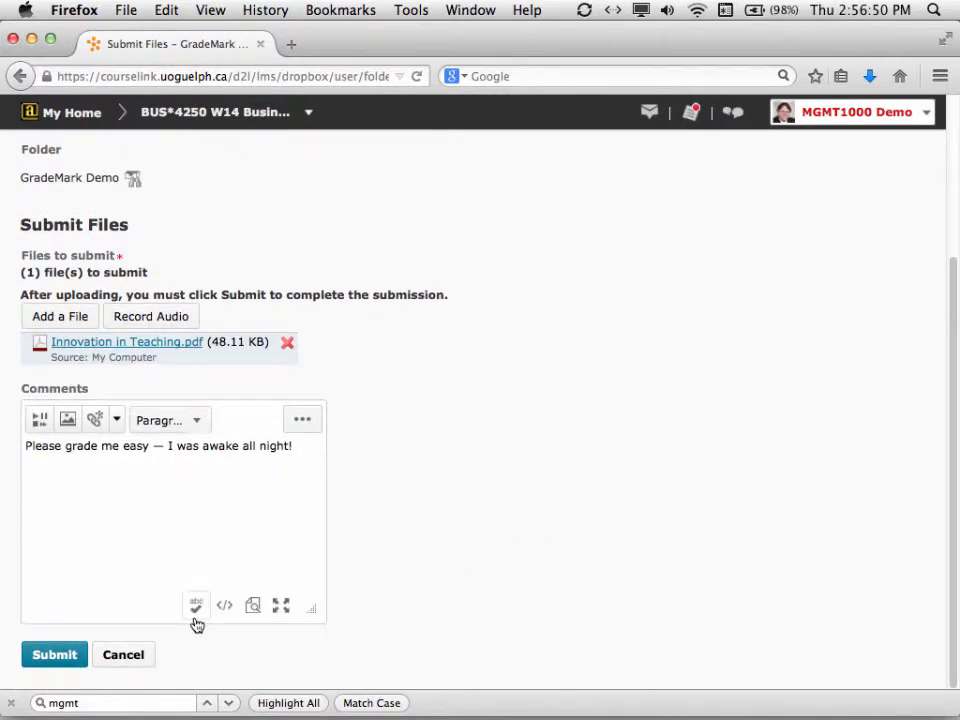
{"action": "left_click", "coordinate": [30, 666]}
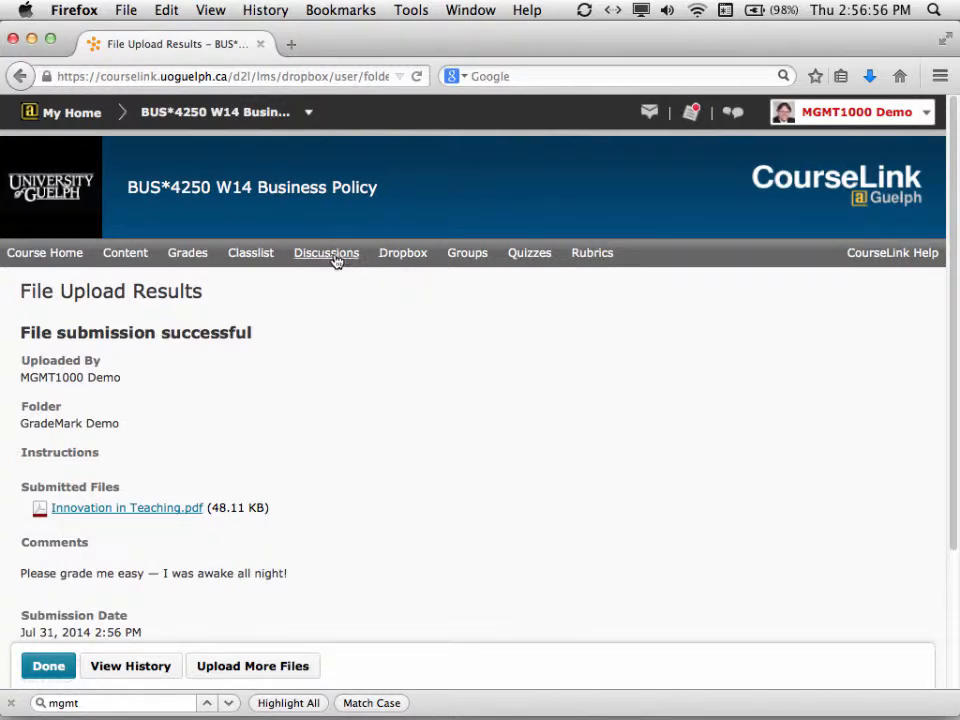
{"action": "left_click", "coordinate": [412, 255]}
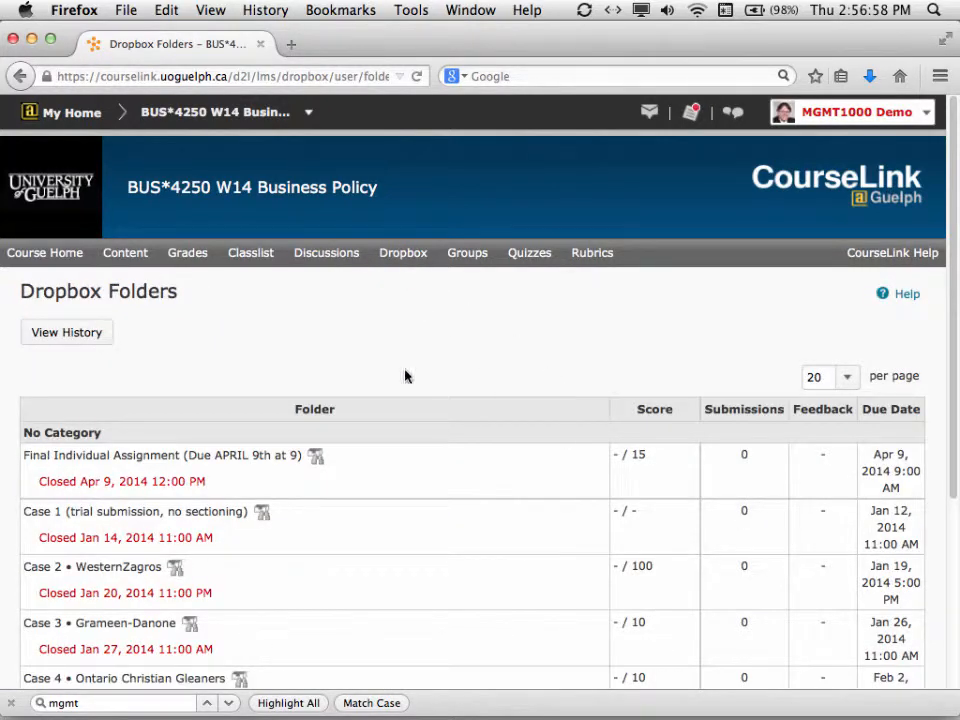
Step: View the student's submission history for the GradeMark Demo folder
{"action": "scroll", "coordinate": [352, 333], "scroll_direction": "down", "scroll_amount": 1}
{"action": "scroll", "coordinate": [350, 330], "scroll_direction": "down", "scroll_amount": 3}
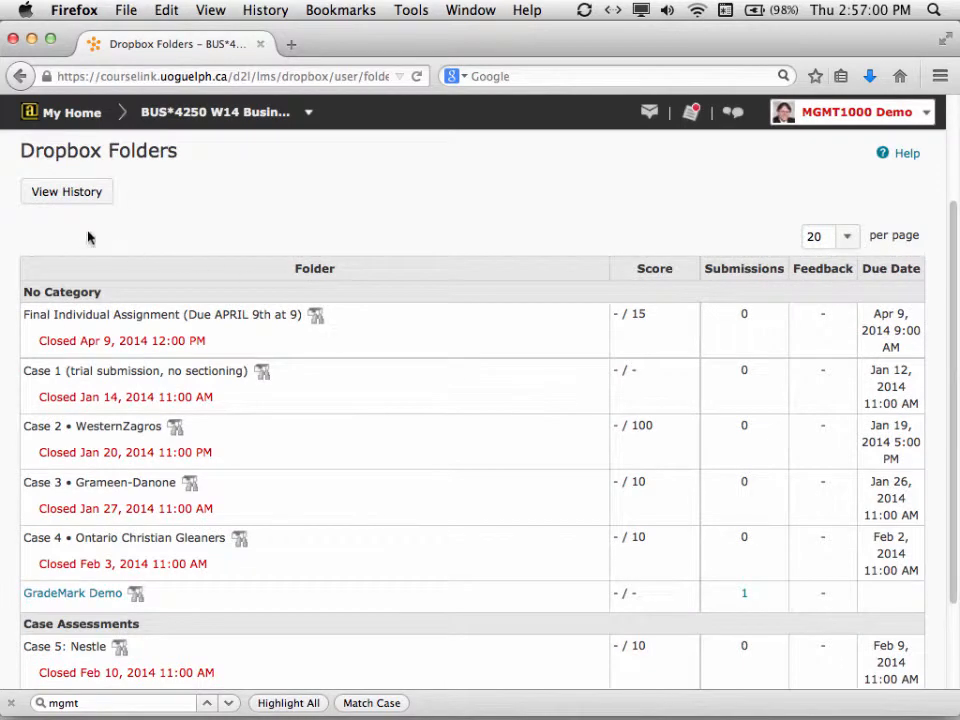
{"action": "left_click", "coordinate": [72, 196]}
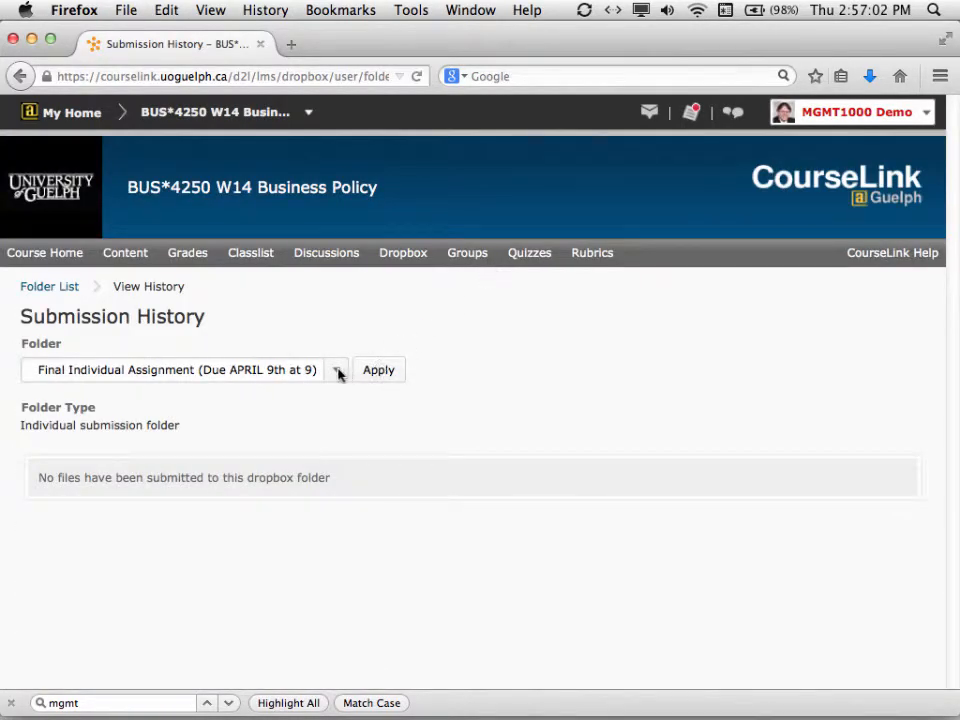
{"action": "left_click", "coordinate": [336, 370]}
{"action": "left_click", "coordinate": [300, 476]}
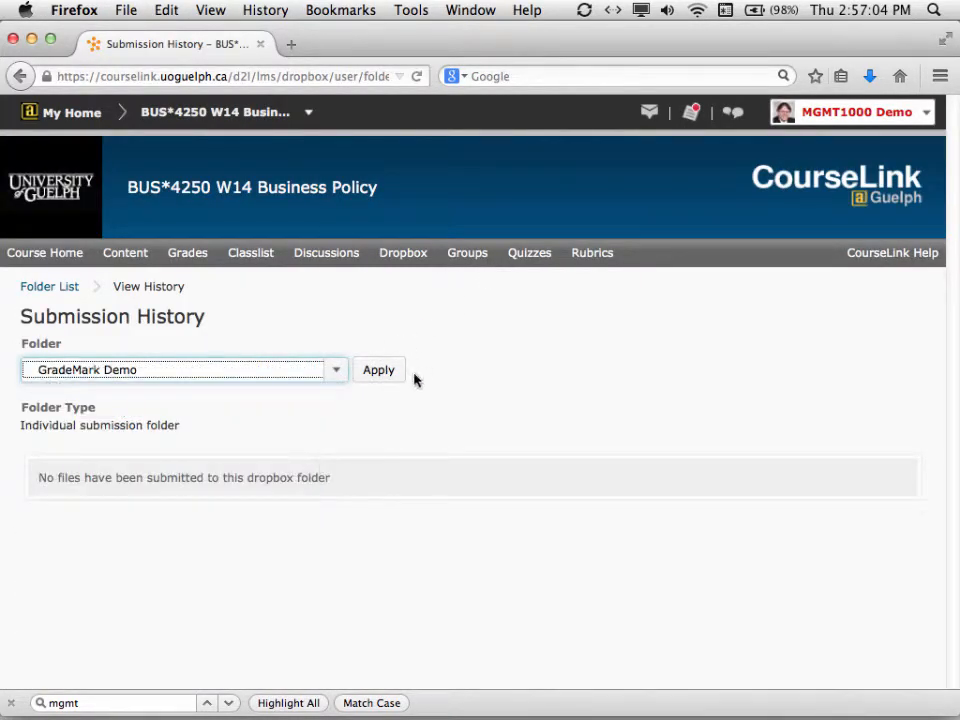
{"action": "left_click", "coordinate": [392, 372]}
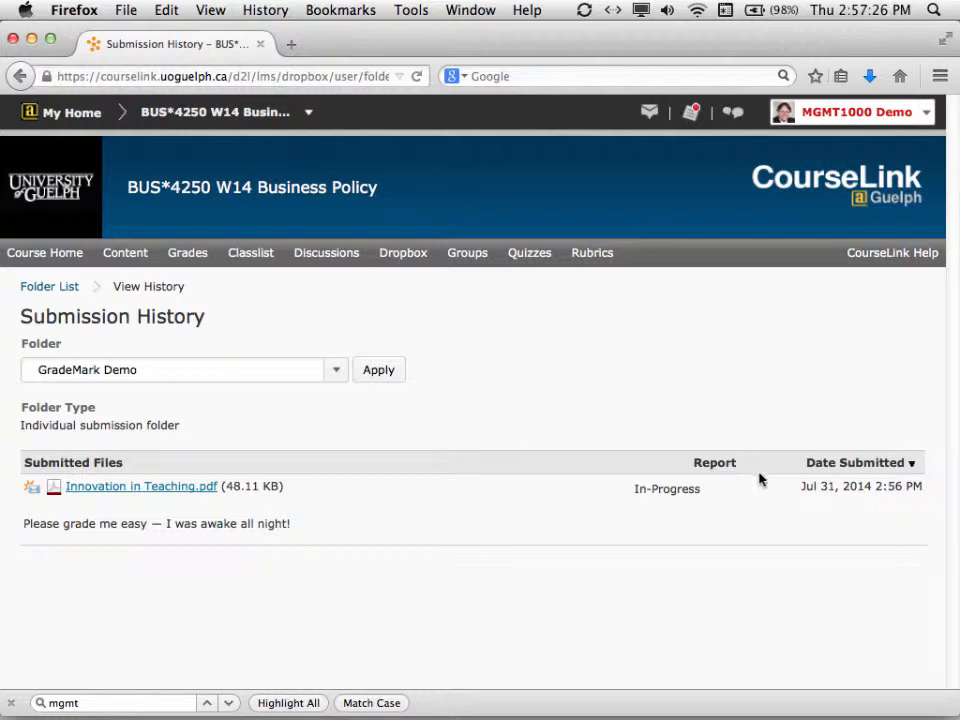
Step: End the demo student impersonation and open the GradeMark Demo folder in the instructor's Dropbox
{"action": "left_click", "coordinate": [927, 112]}
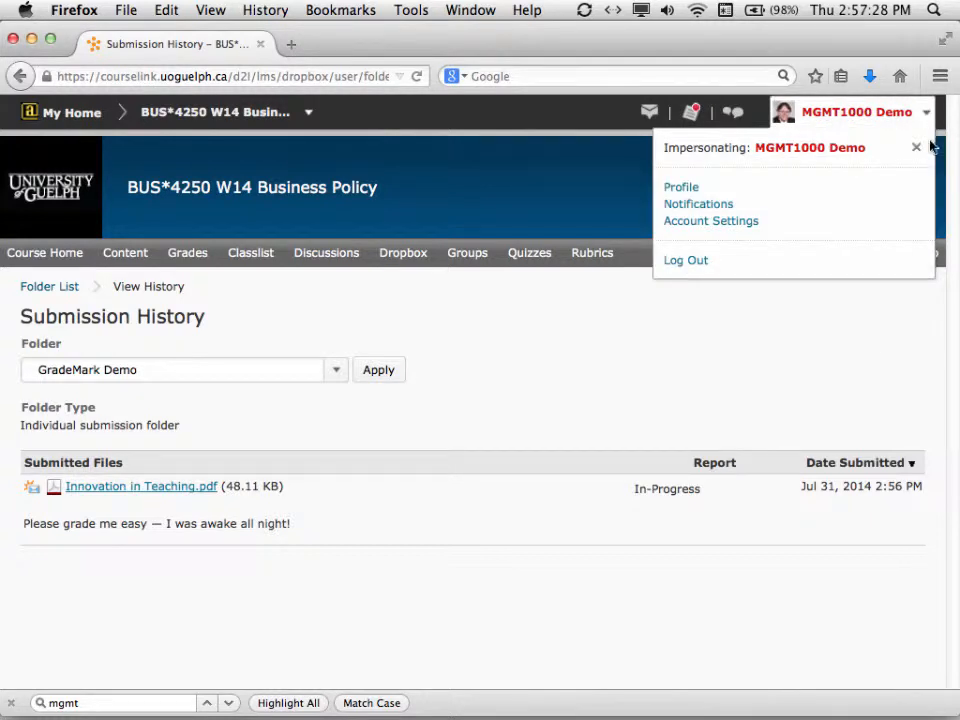
{"action": "left_click", "coordinate": [918, 150]}
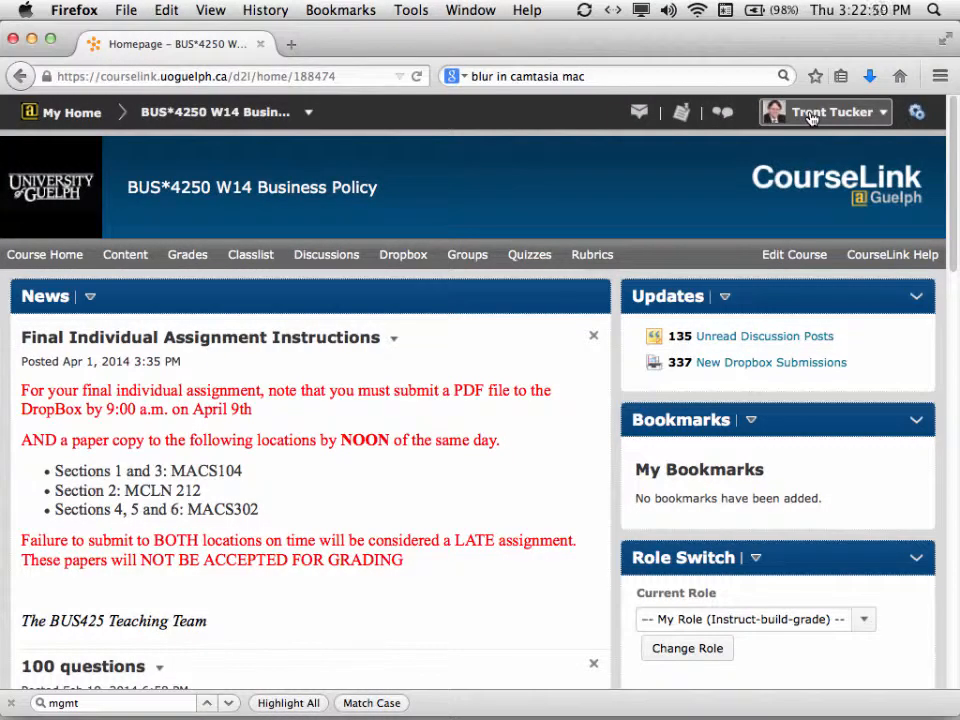
{"action": "left_click", "coordinate": [403, 257]}
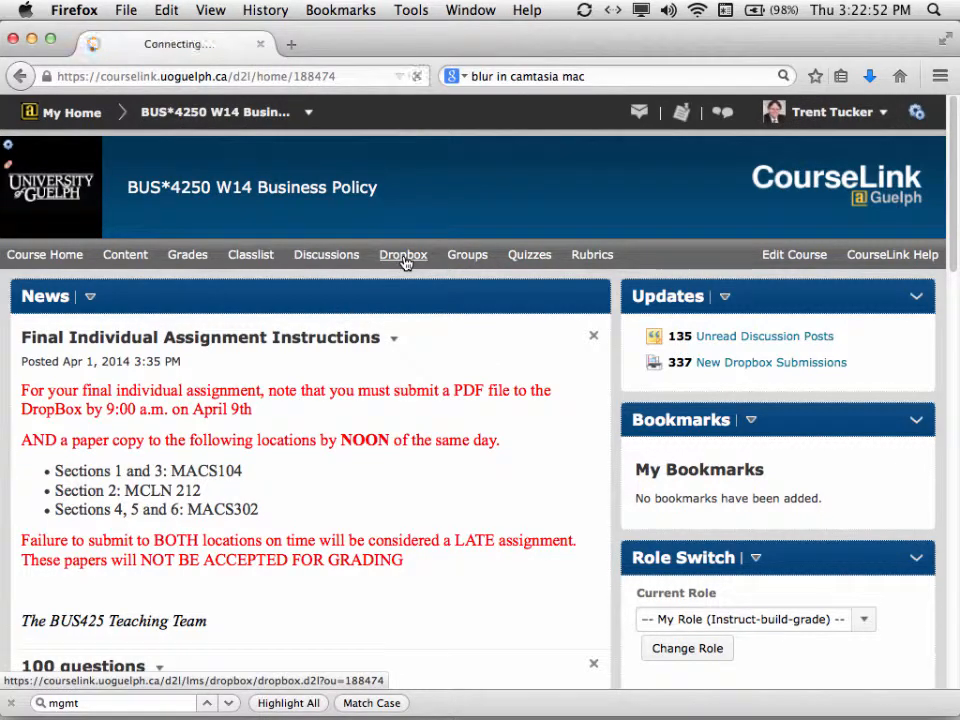
{"action": "scroll", "coordinate": [366, 461], "scroll_direction": "down", "scroll_amount": 5}
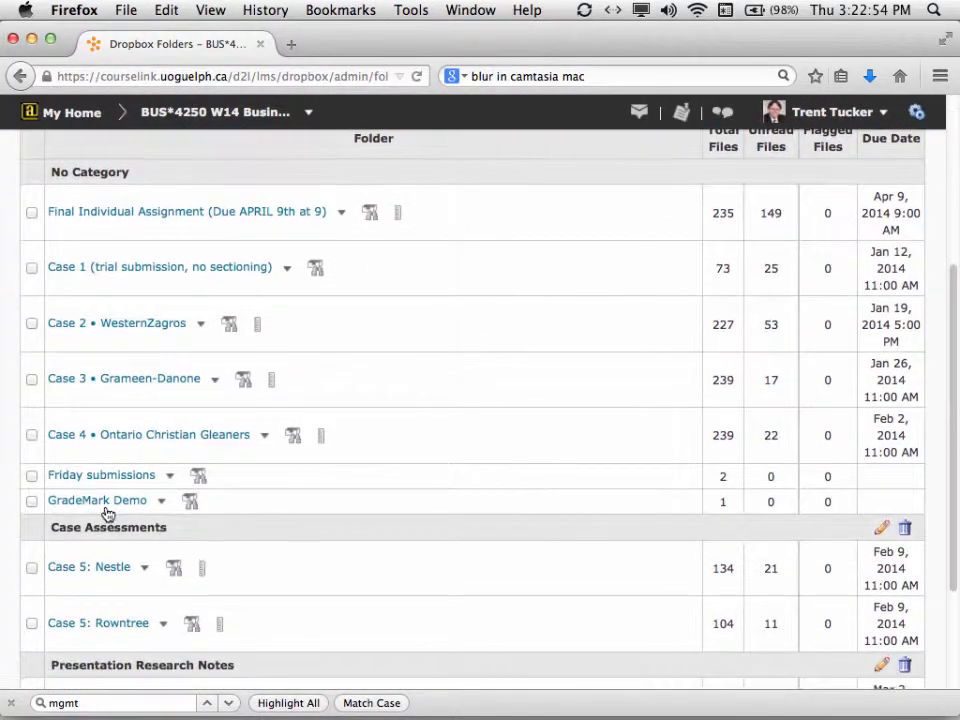
{"action": "left_click", "coordinate": [100, 502]}
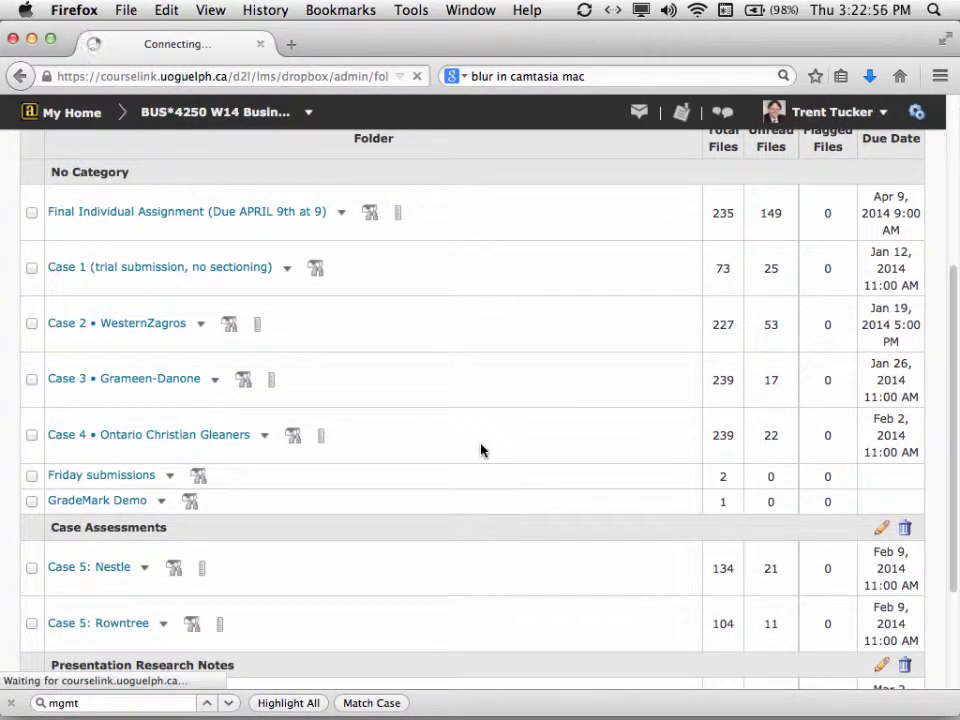
Step: Open the demo student's "Innovation in Teaching.pdf" for evaluation and launch its document markup in the Turnitin viewer
{"action": "scroll", "coordinate": [490, 440], "scroll_direction": "down", "scroll_amount": 10}
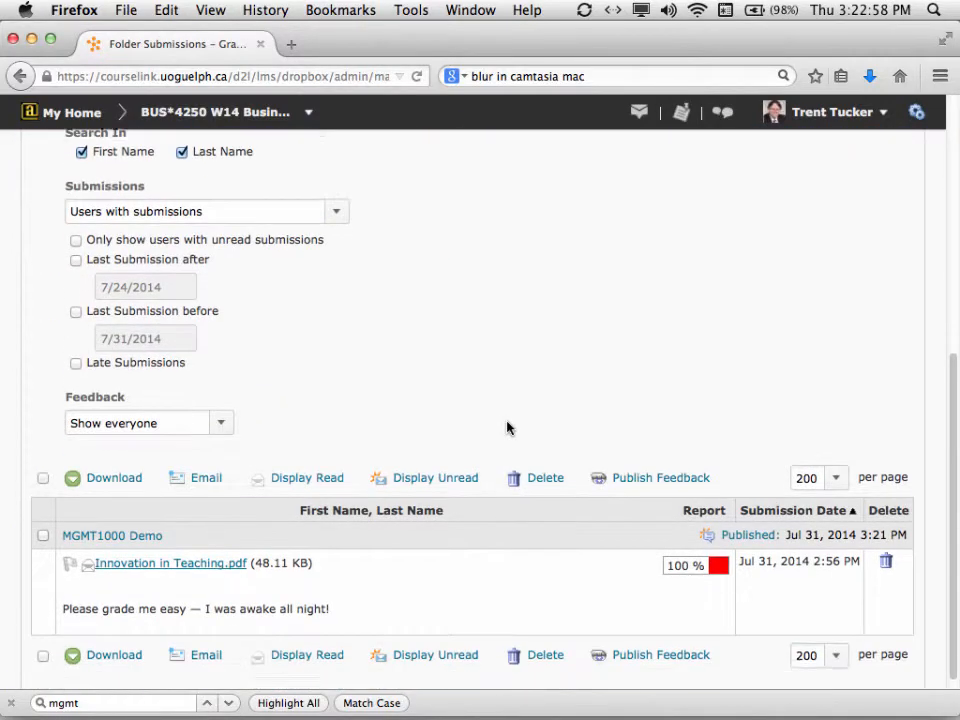
{"action": "left_click", "coordinate": [148, 551]}
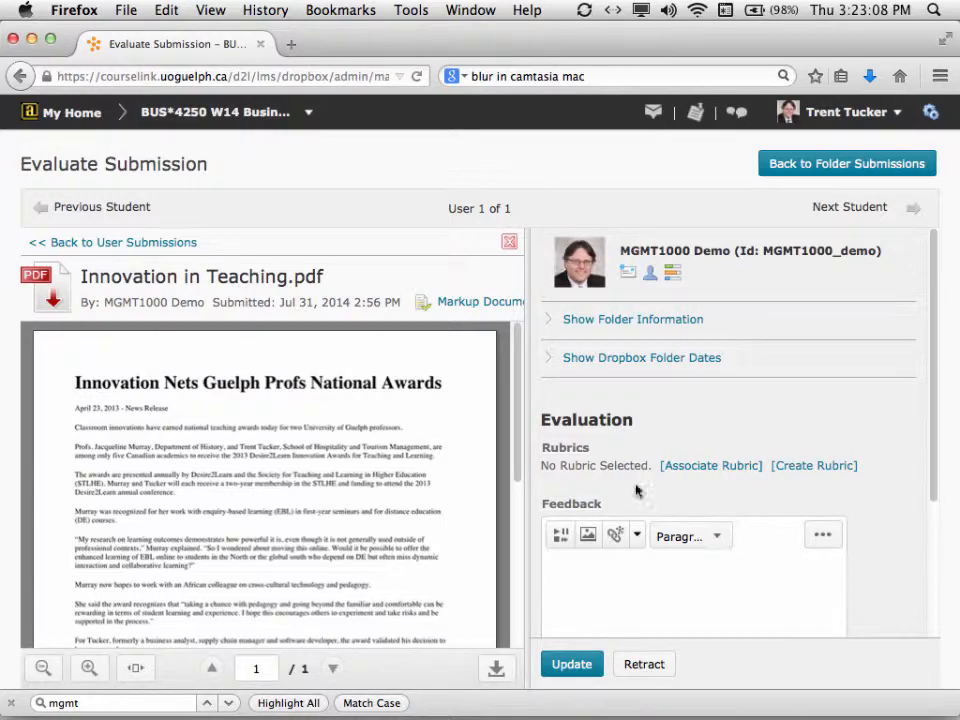
{"action": "left_click", "coordinate": [476, 305]}
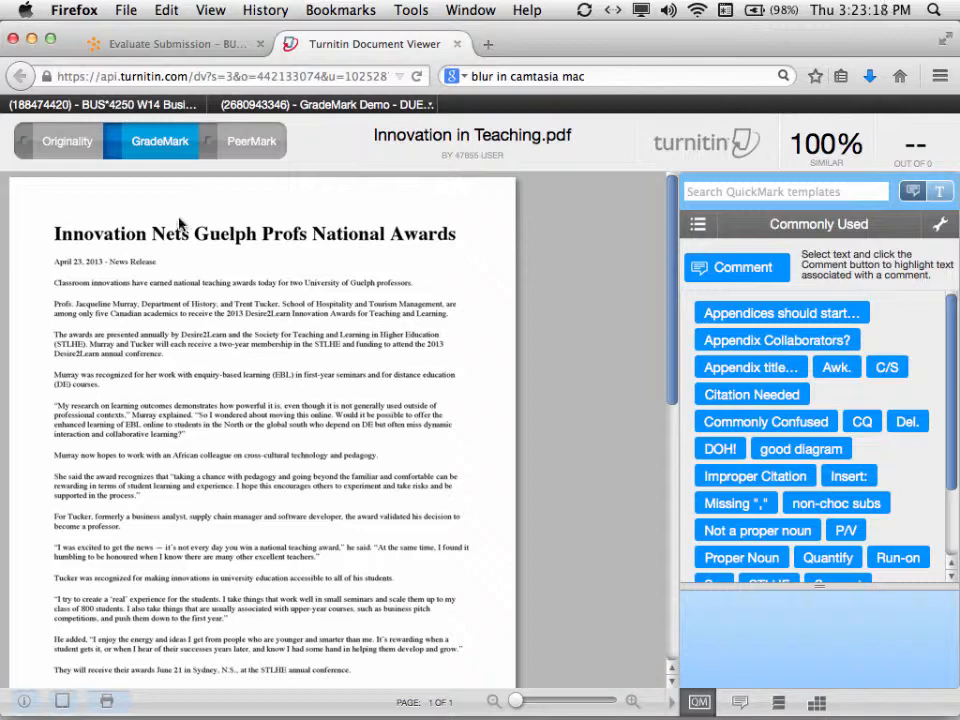
{"action": "left_click", "coordinate": [67, 142]}
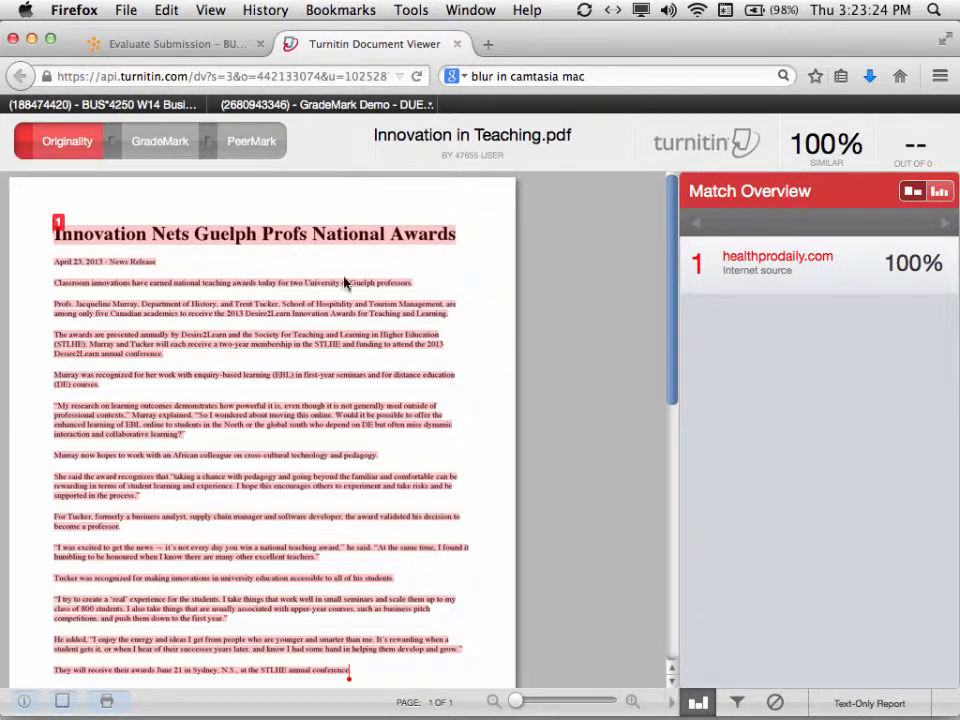
{"action": "mouse_move", "coordinate": [759, 257]}
{"action": "left_click", "coordinate": [941, 268]}
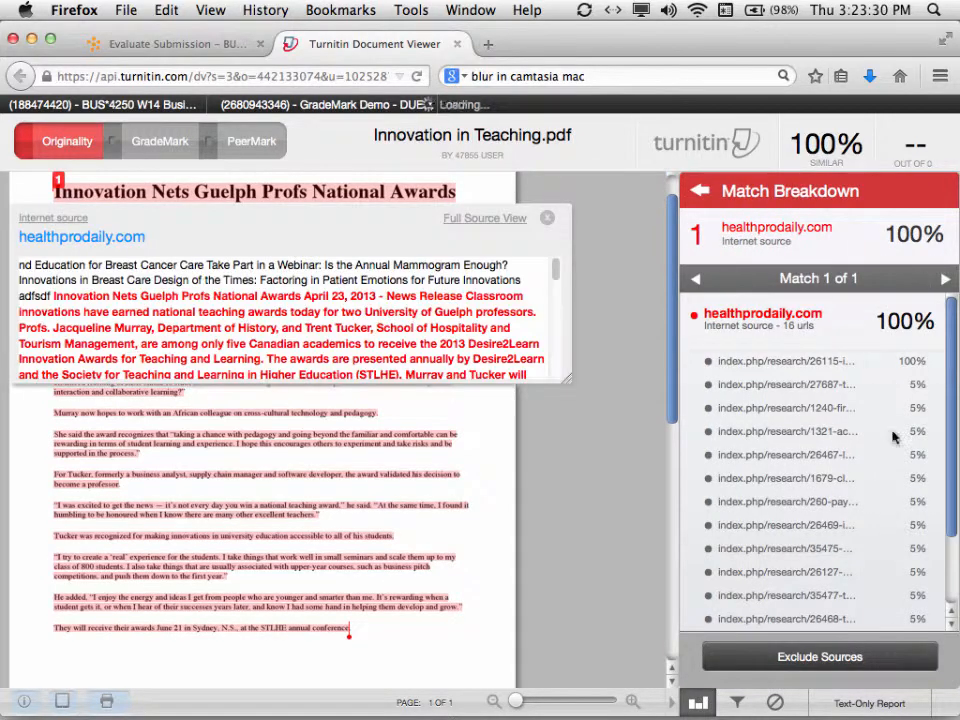
{"action": "scroll", "coordinate": [894, 433], "scroll_direction": "down", "scroll_amount": 5}
{"action": "left_click", "coordinate": [810, 570]}
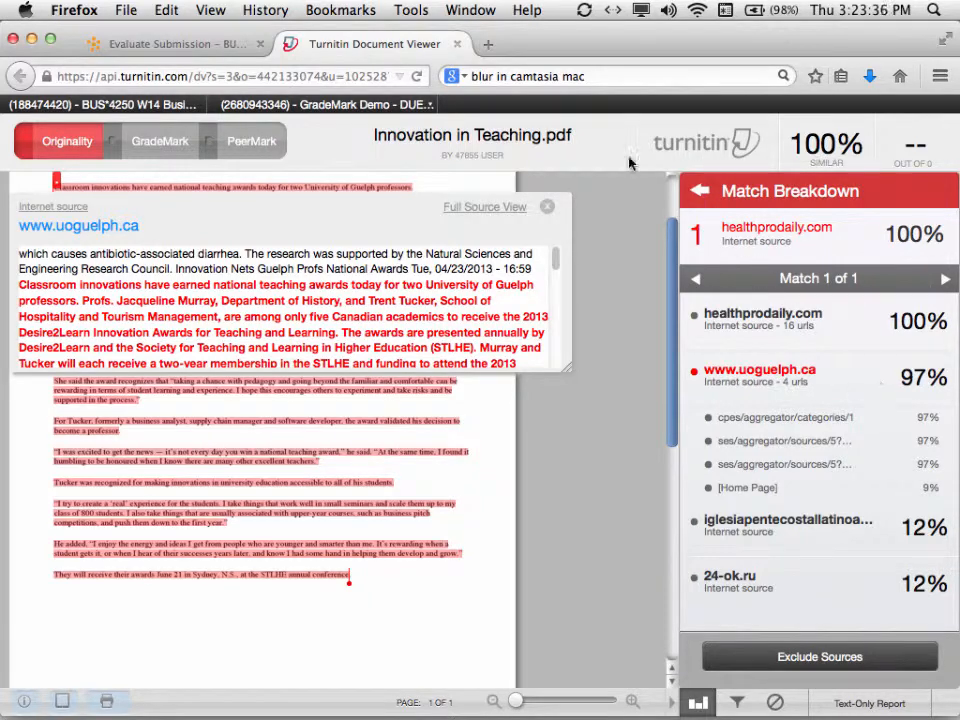
{"action": "left_click", "coordinate": [547, 207]}
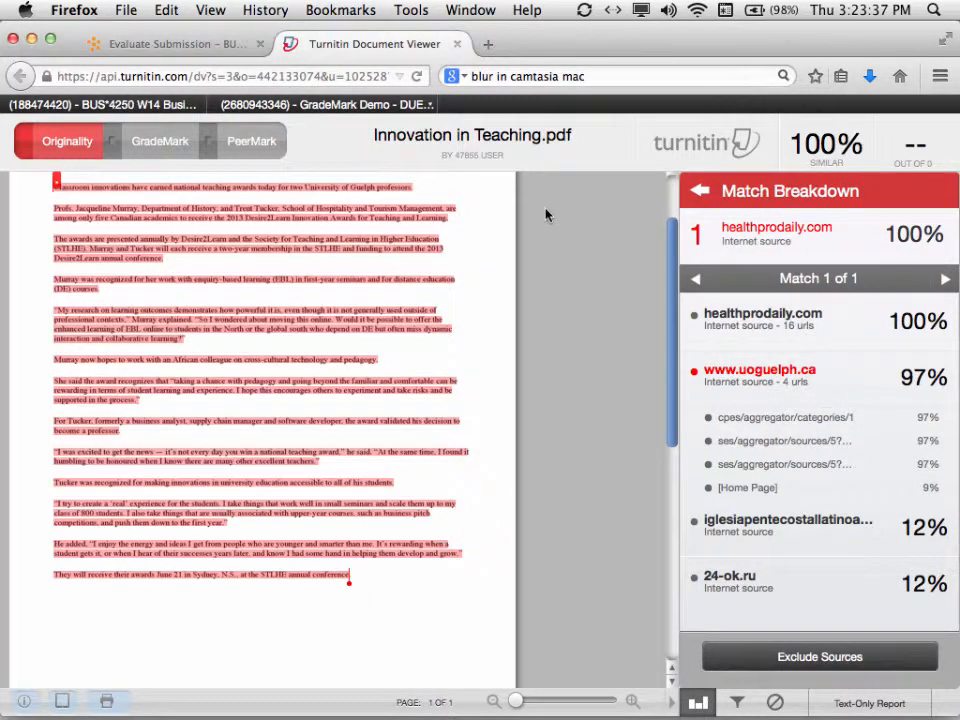
Step: Switch the paper to GradeMark view and enlarge the page so its text fills the document area
{"action": "left_click", "coordinate": [160, 145]}
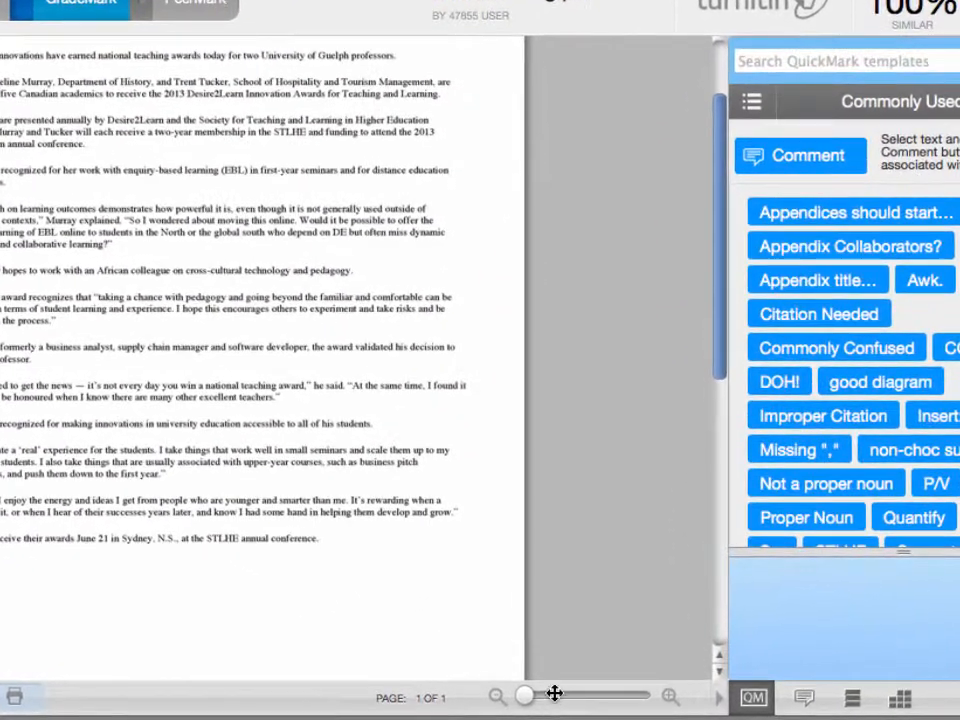
{"action": "left_click", "coordinate": [554, 693]}
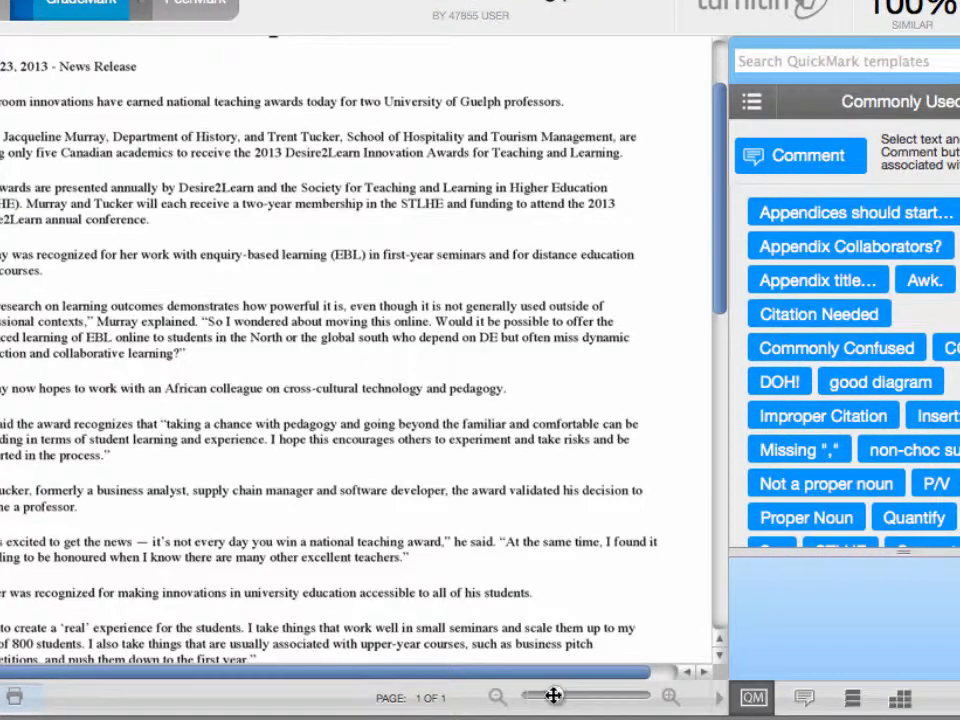
{"action": "left_click_drag", "start_coordinate": [565, 700], "coordinate": [581, 696]}
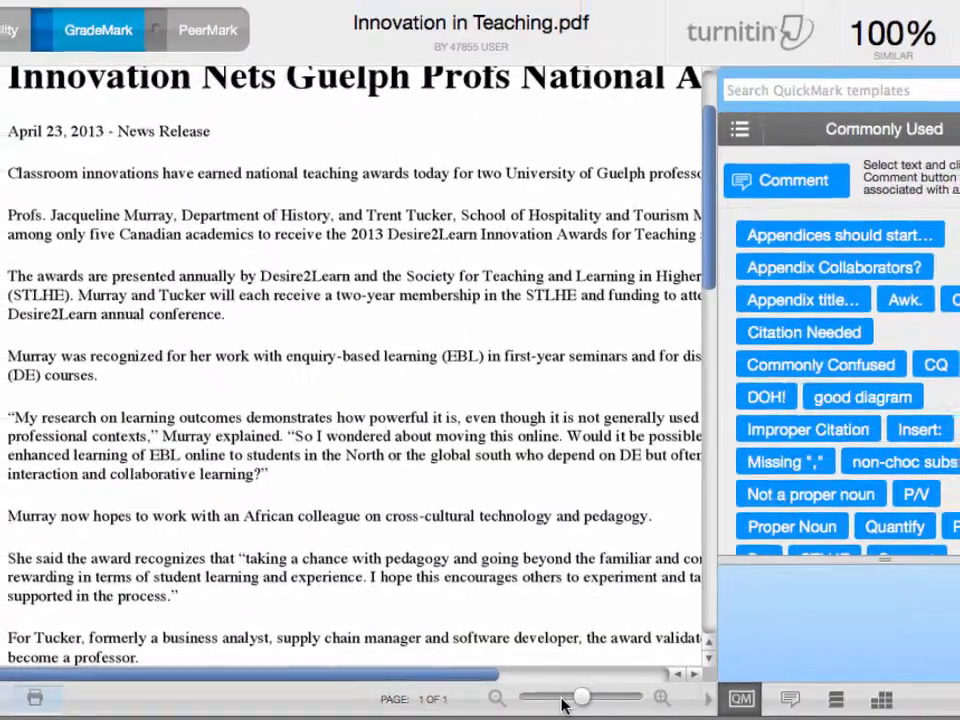
{"action": "left_click", "coordinate": [567, 697]}
{"action": "scroll", "coordinate": [531, 332], "scroll_direction": "up", "scroll_amount": 3}
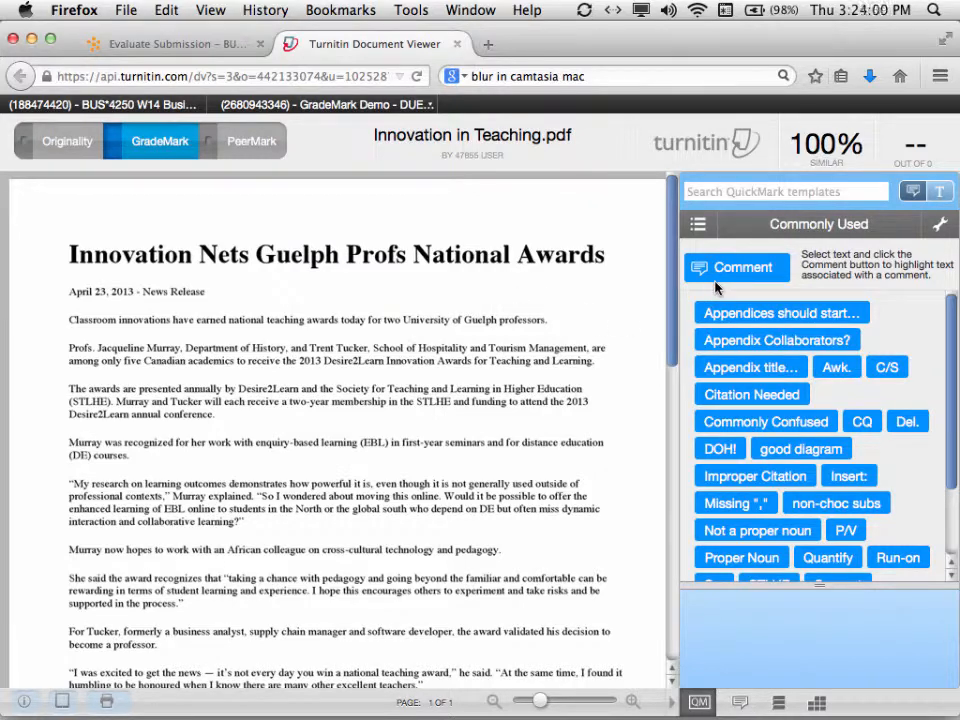
Step: Look through the Composition and Format QuickMark sets, and return to the Commonly Used set
{"action": "left_click", "coordinate": [698, 224]}
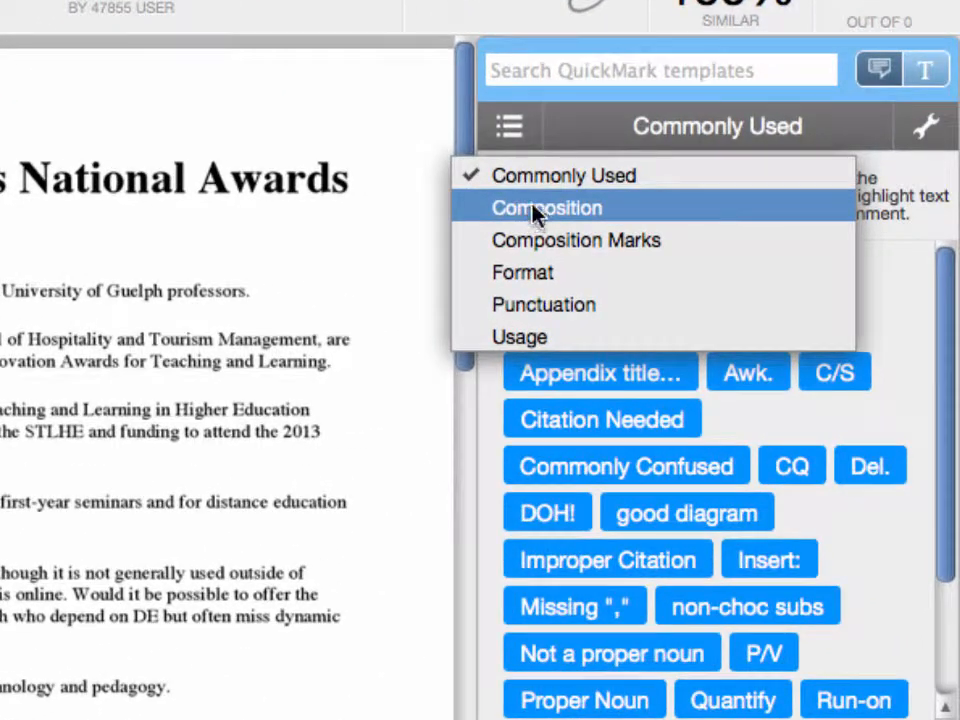
{"action": "left_click", "coordinate": [690, 264]}
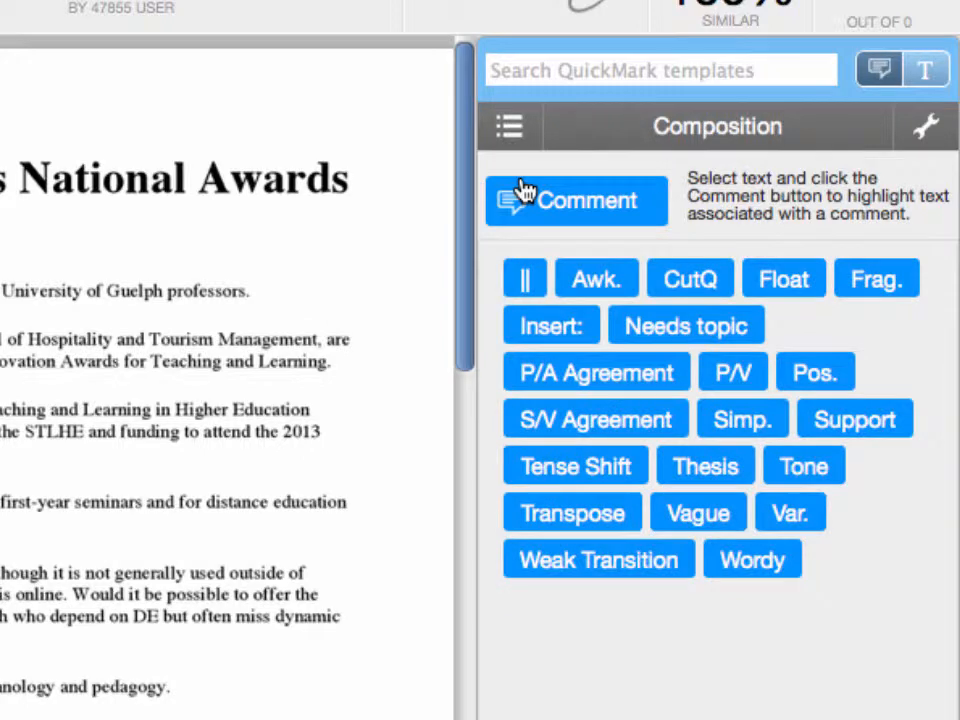
{"action": "left_click", "coordinate": [512, 126]}
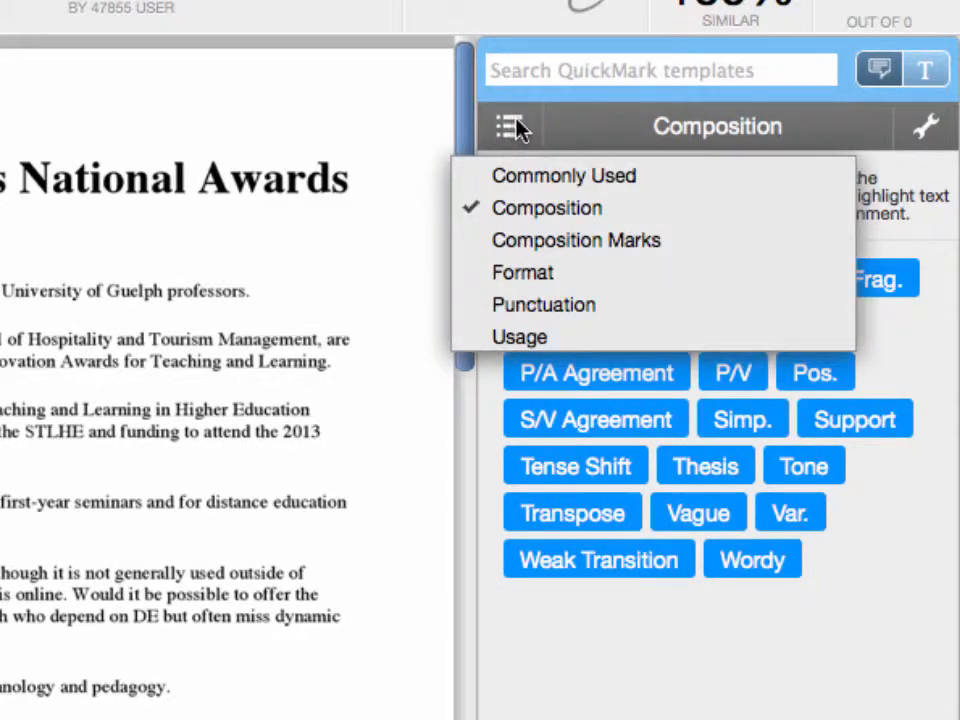
{"action": "left_click", "coordinate": [560, 280]}
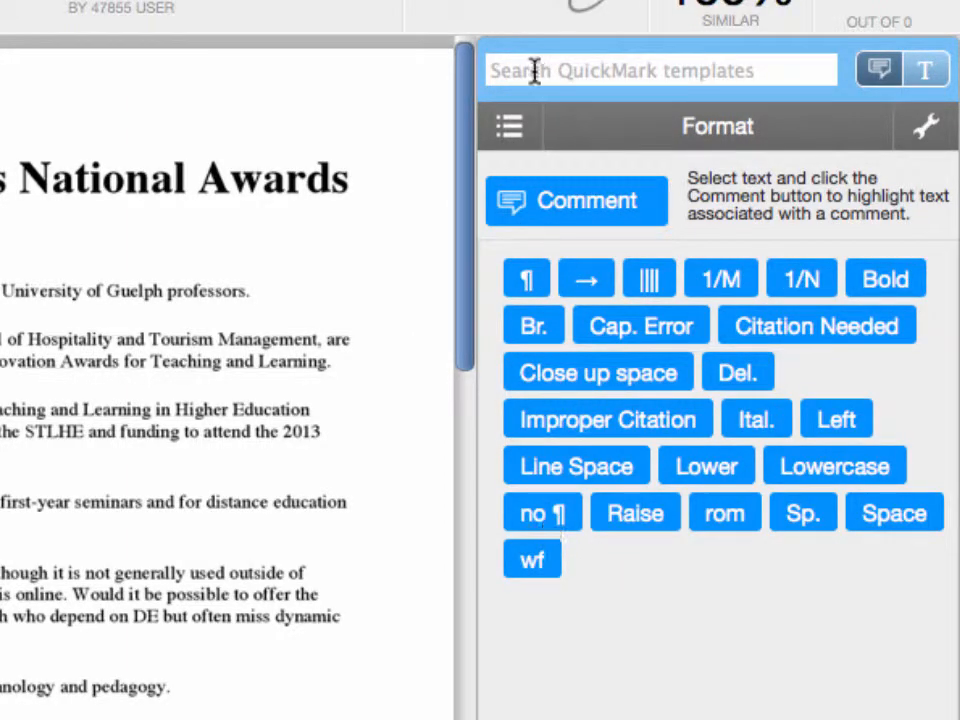
{"action": "left_click", "coordinate": [510, 126]}
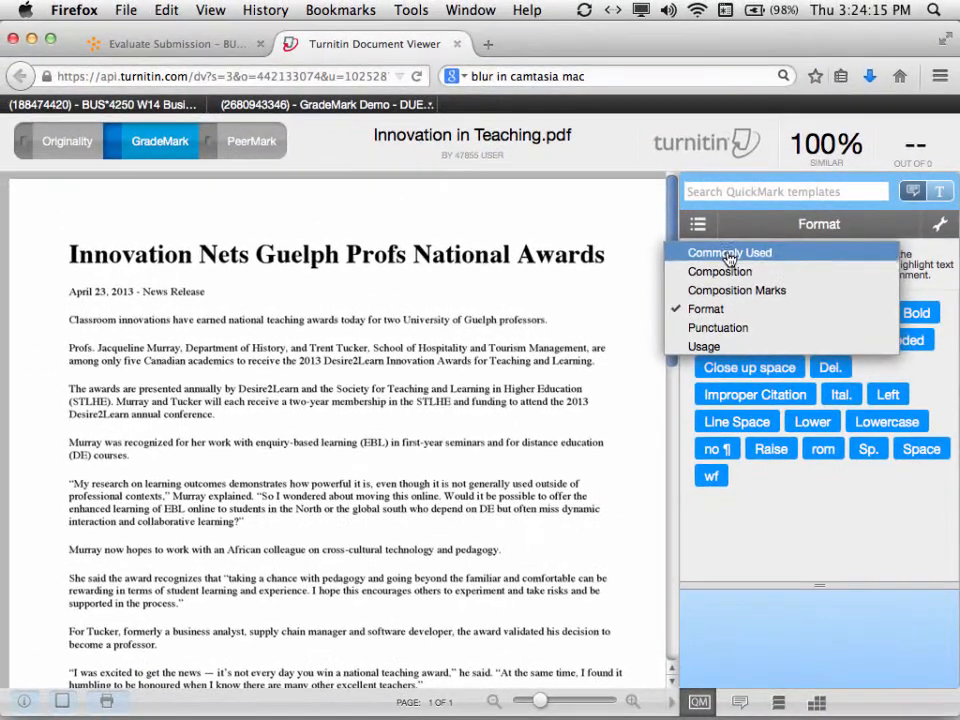
{"action": "left_click", "coordinate": [562, 176]}
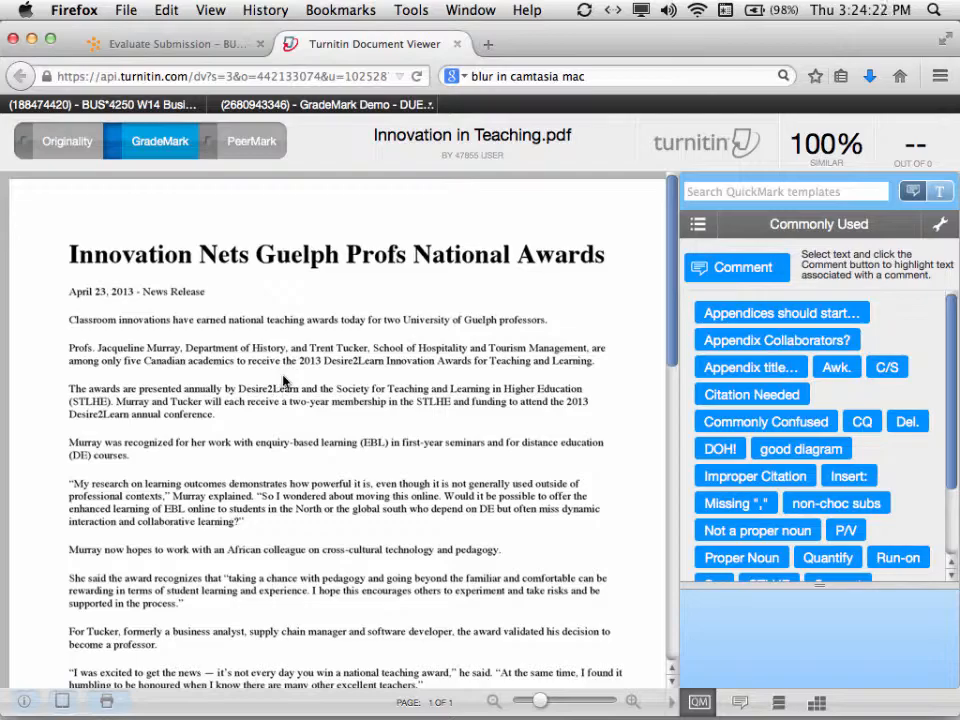
Step: Start a comment on the text "(STLHE)" in the paragraph beginning "The awards are presented annually"
{"action": "scroll", "coordinate": [284, 380], "scroll_direction": "down", "scroll_amount": 2}
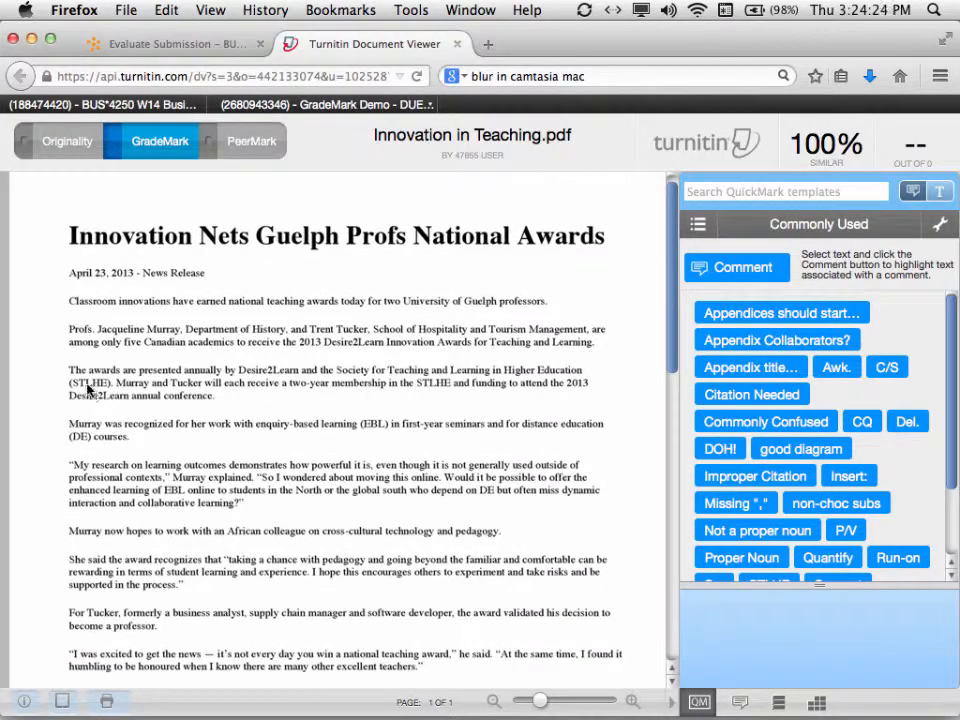
{"action": "left_click_drag", "start_coordinate": [70, 382], "coordinate": [106, 382]}
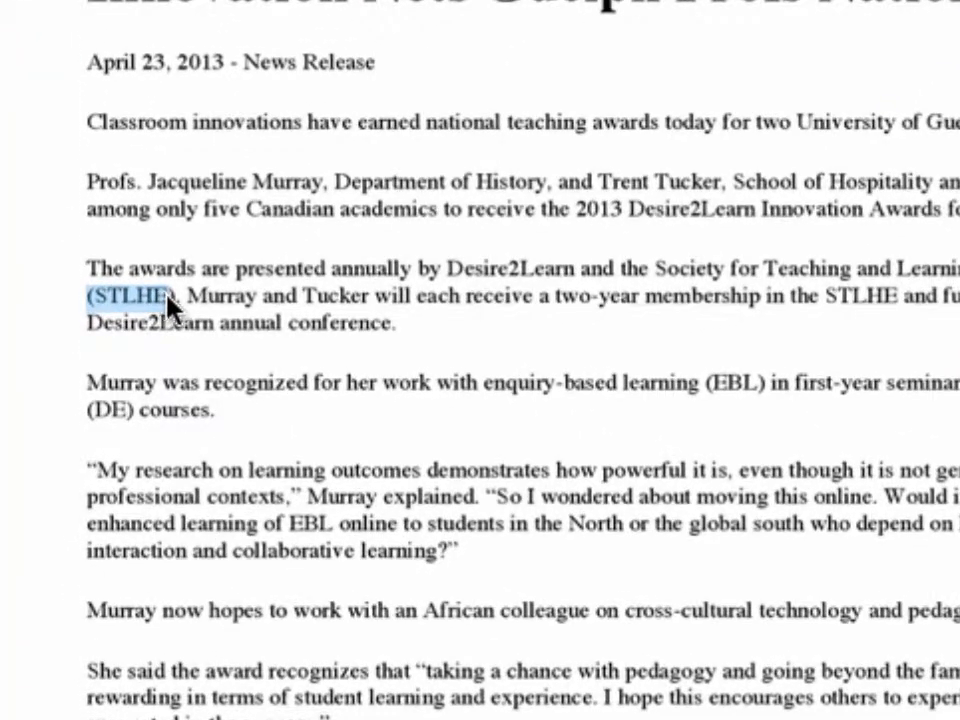
{"action": "left_click", "coordinate": [140, 294]}
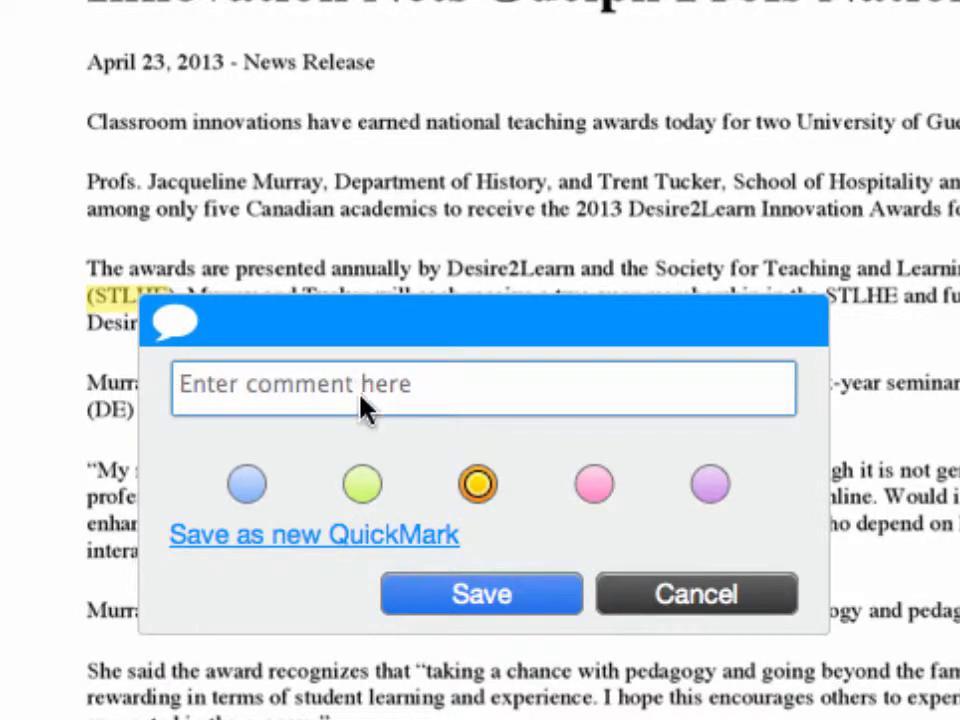
Step: Try the blue, green and yellow highlight colours for the commented text
{"action": "left_click", "coordinate": [248, 488]}
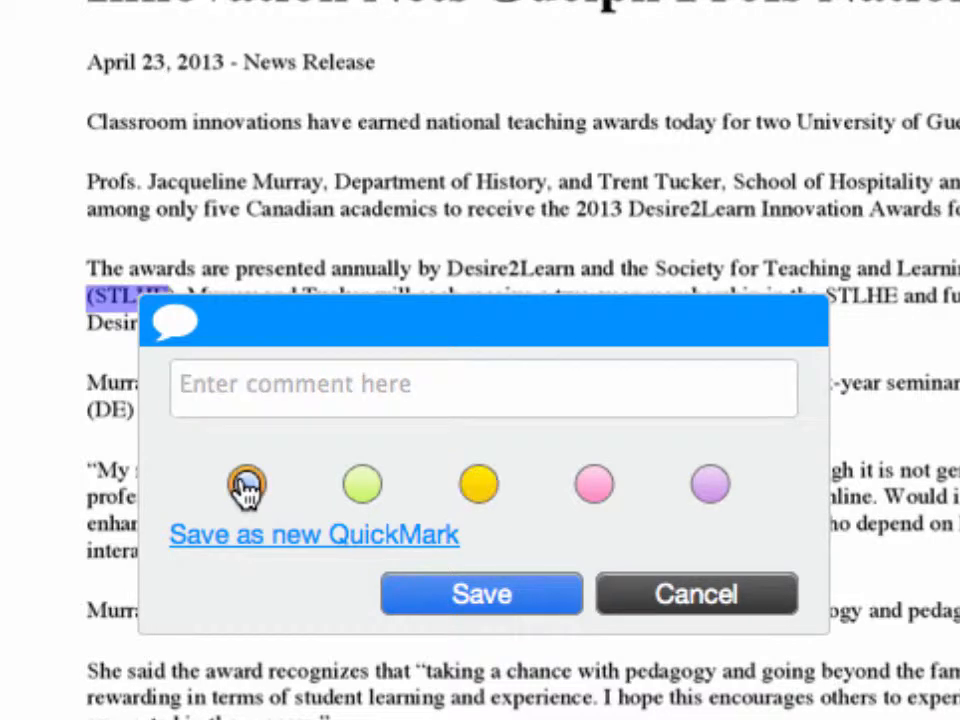
{"action": "left_click", "coordinate": [362, 488]}
{"action": "left_click", "coordinate": [483, 492]}
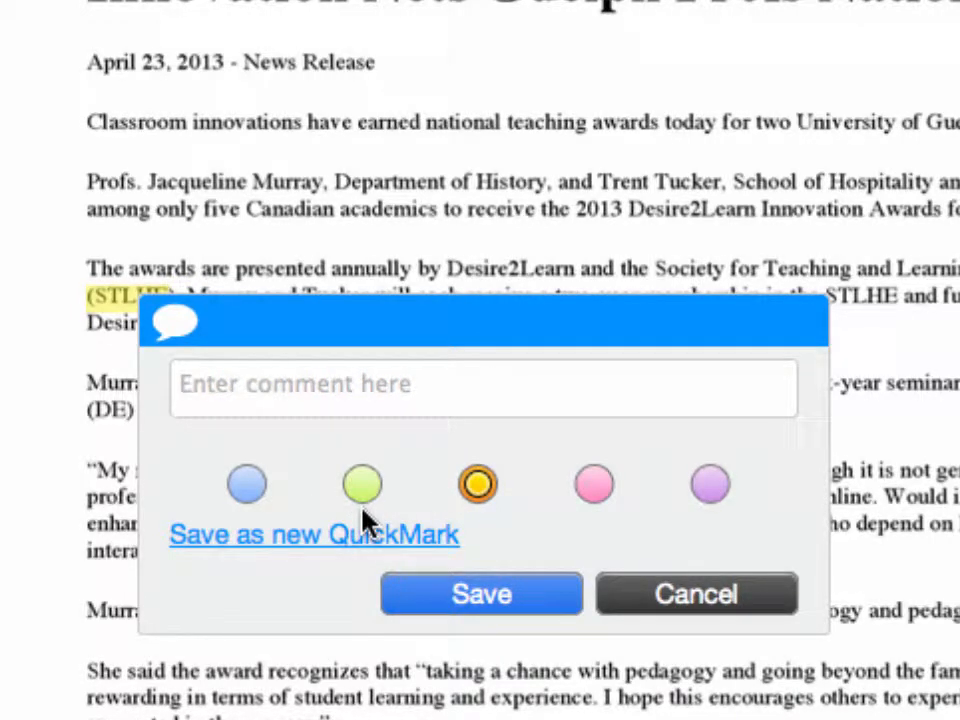
{"action": "left_click", "coordinate": [250, 490]}
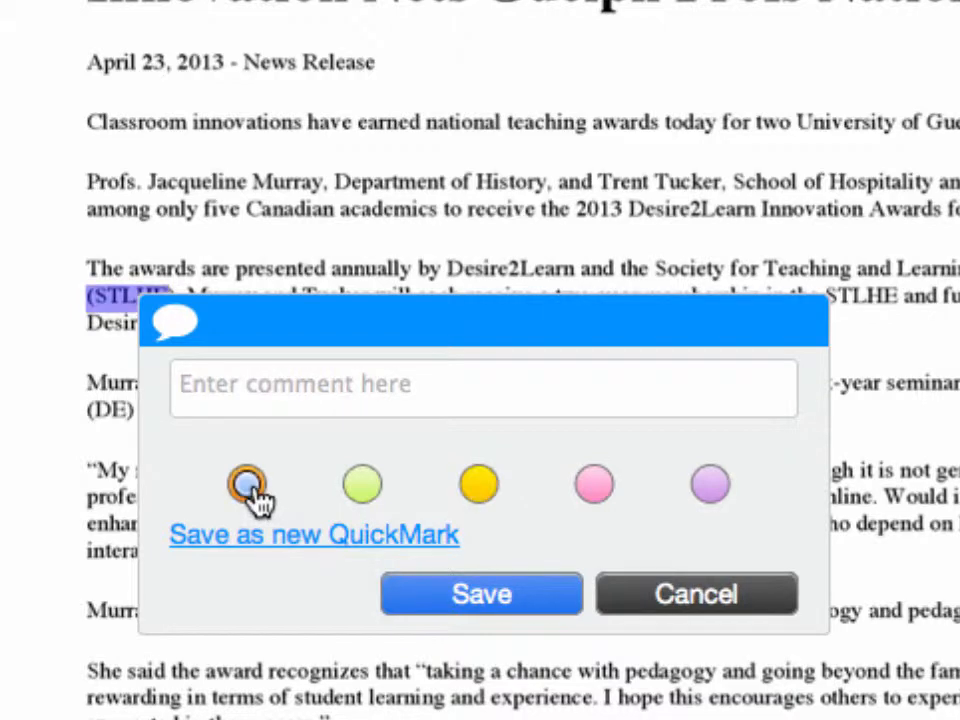
Step: Colour the "(STLHE)" highlight pink and save the comment "Please use bilingual STLHE/SAPES" on it
{"action": "left_click", "coordinate": [594, 490]}
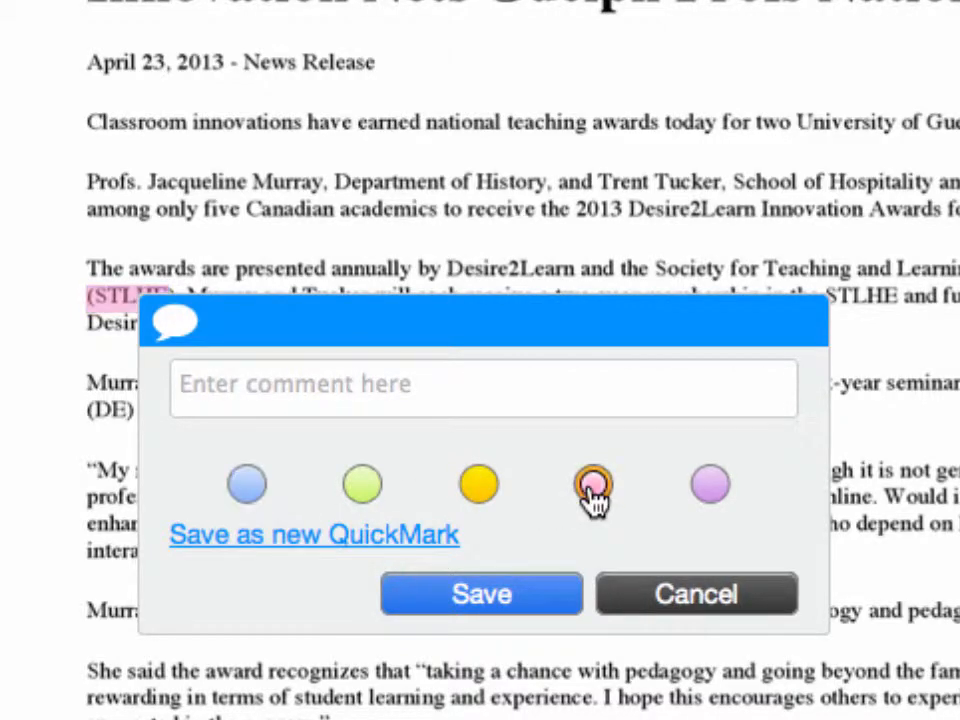
{"action": "left_click", "coordinate": [540, 375]}
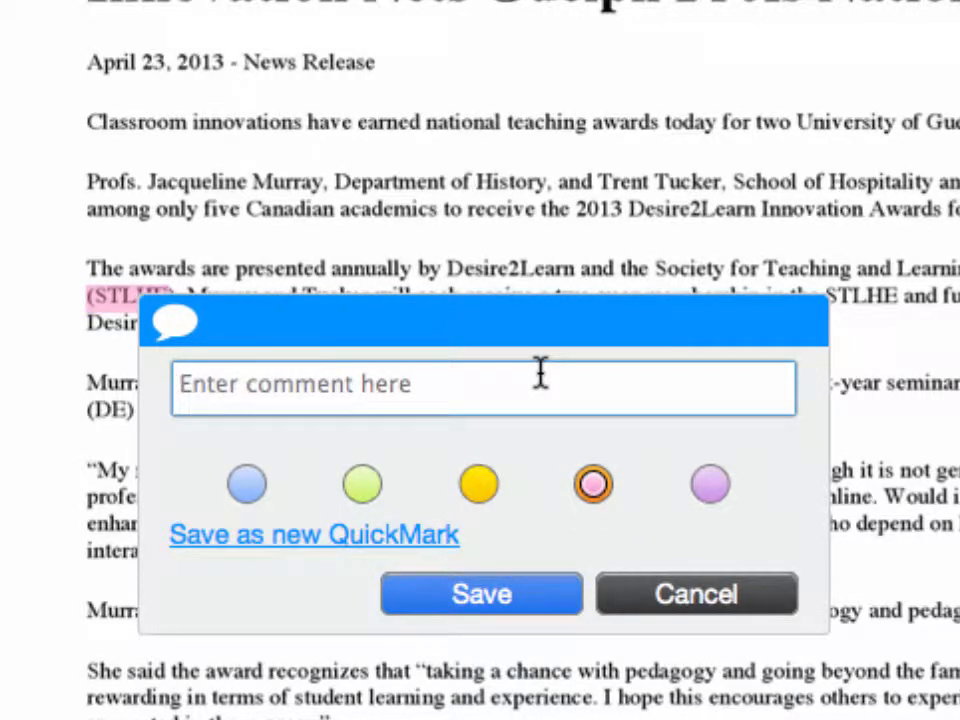
{"action": "type", "text": "Please use "}
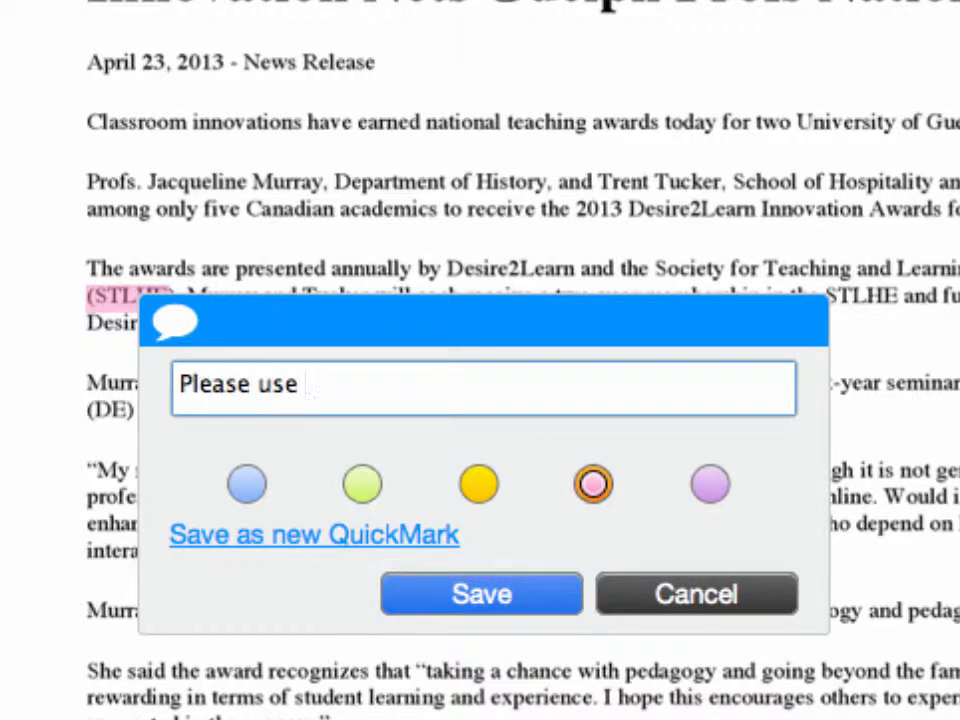
{"action": "type", "text": "bilingual"}
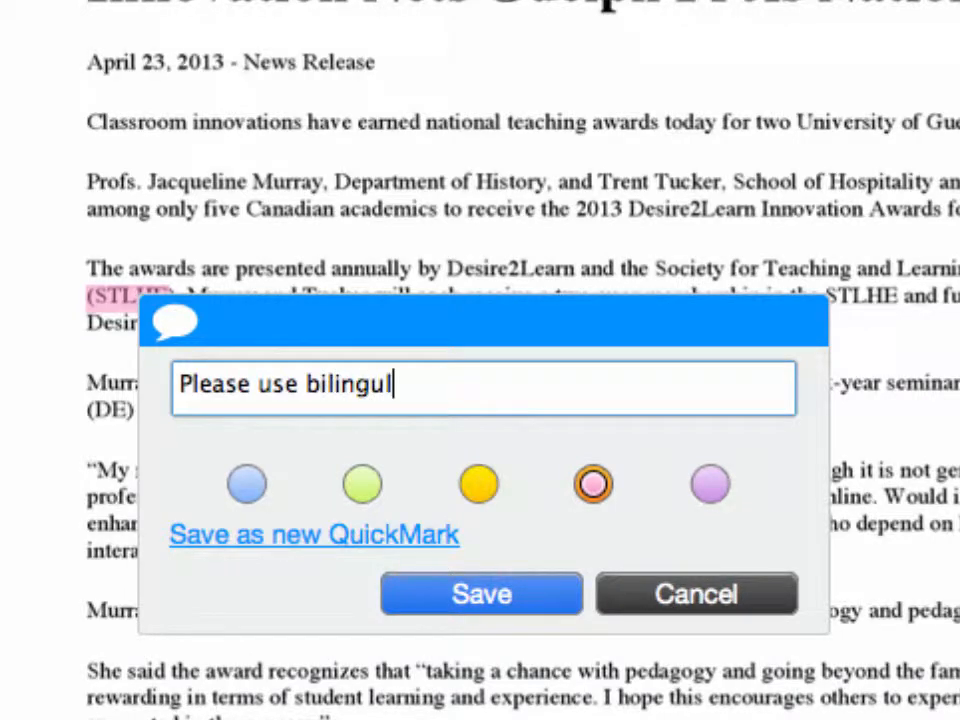
{"action": "key", "text": "BackSpace"}
{"action": "type", "text": "al A"}
{"action": "key", "text": "BackSpace"}
{"action": "type", "text": "ST"}
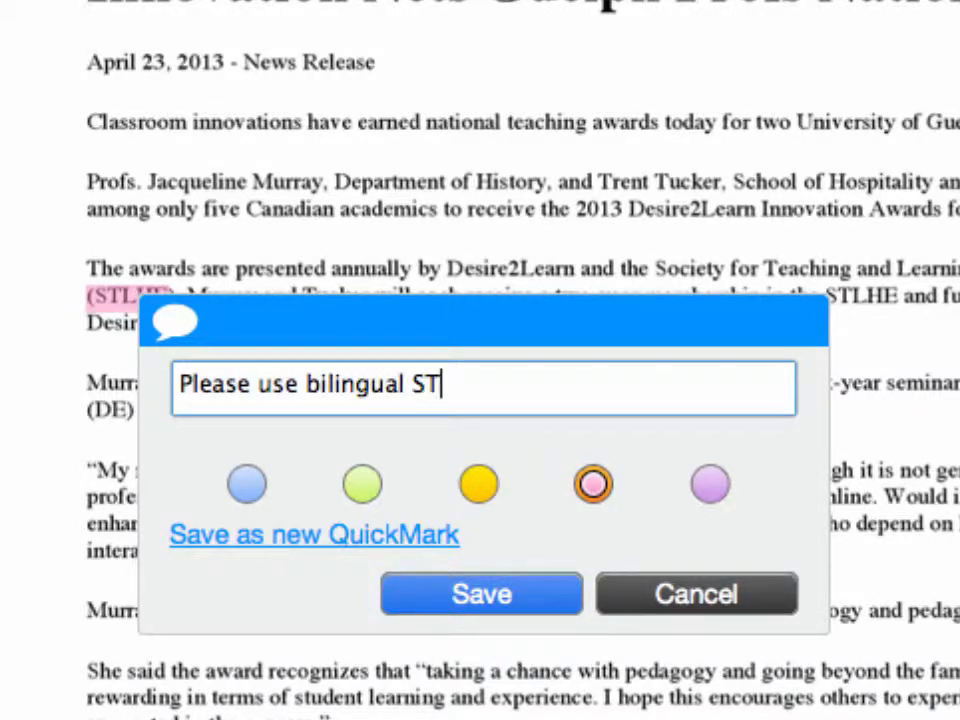
{"action": "type", "text": "LHE/SAPES"}
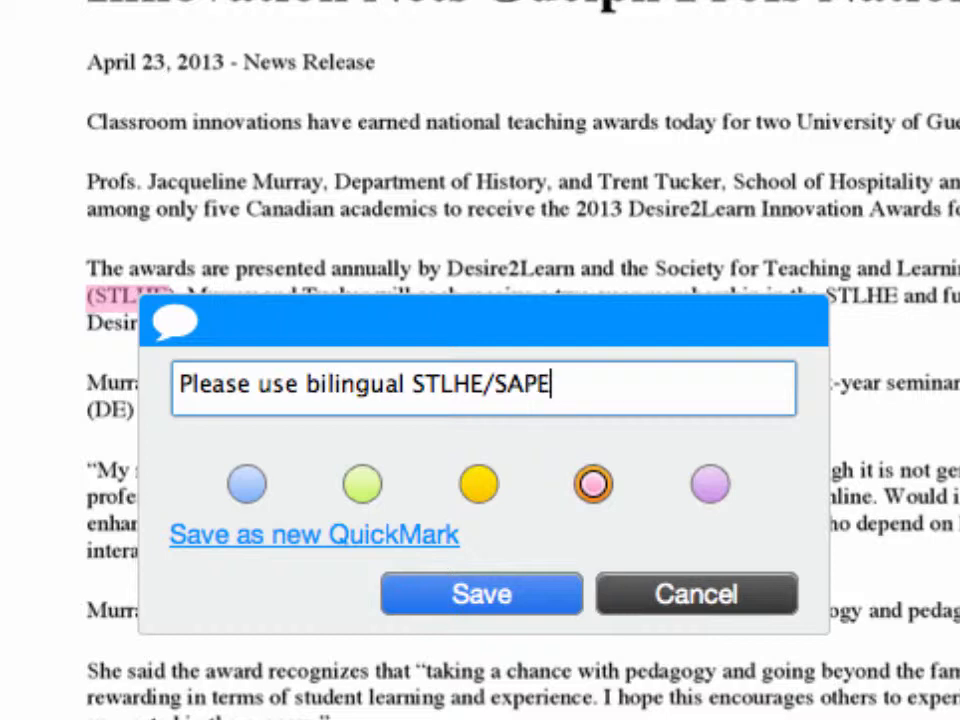
{"action": "left_click", "coordinate": [545, 600]}
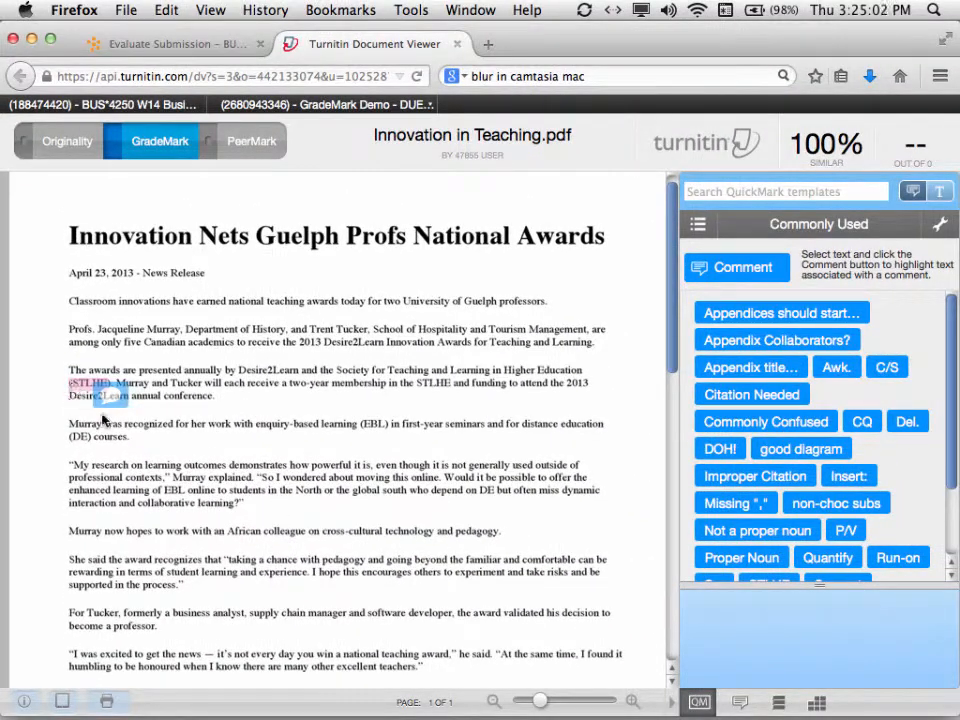
Step: Add the comment "Please capitalize, i.e. Enquiry-Based Learning" to the text "enquiry-based learning" and save it
{"action": "mouse_move", "coordinate": [119, 400]}
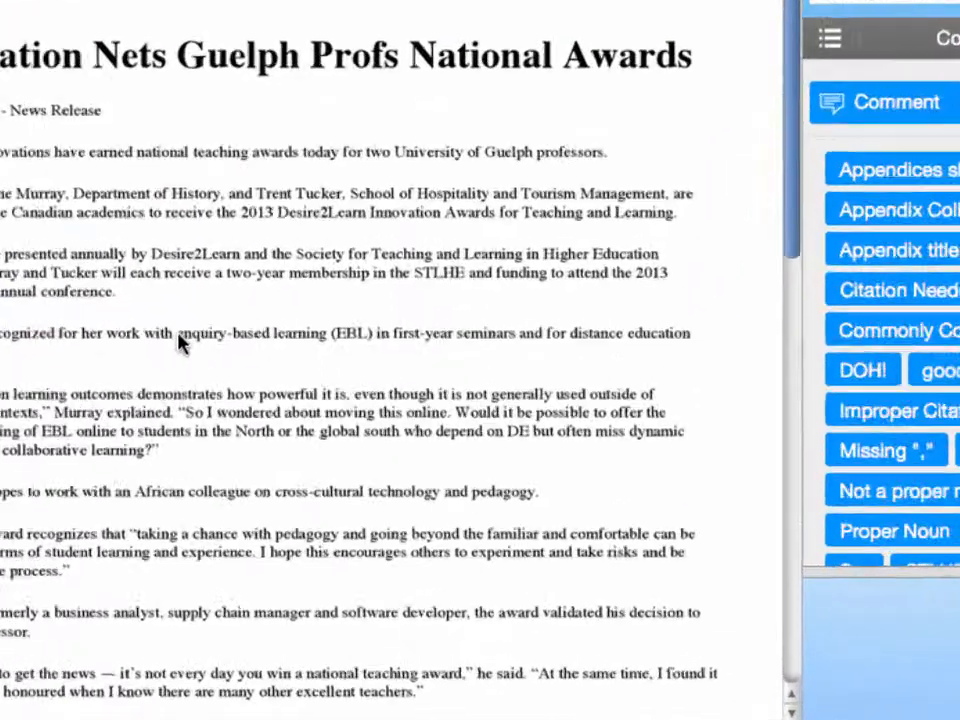
{"action": "left_click_drag", "start_coordinate": [256, 425], "coordinate": [356, 425]}
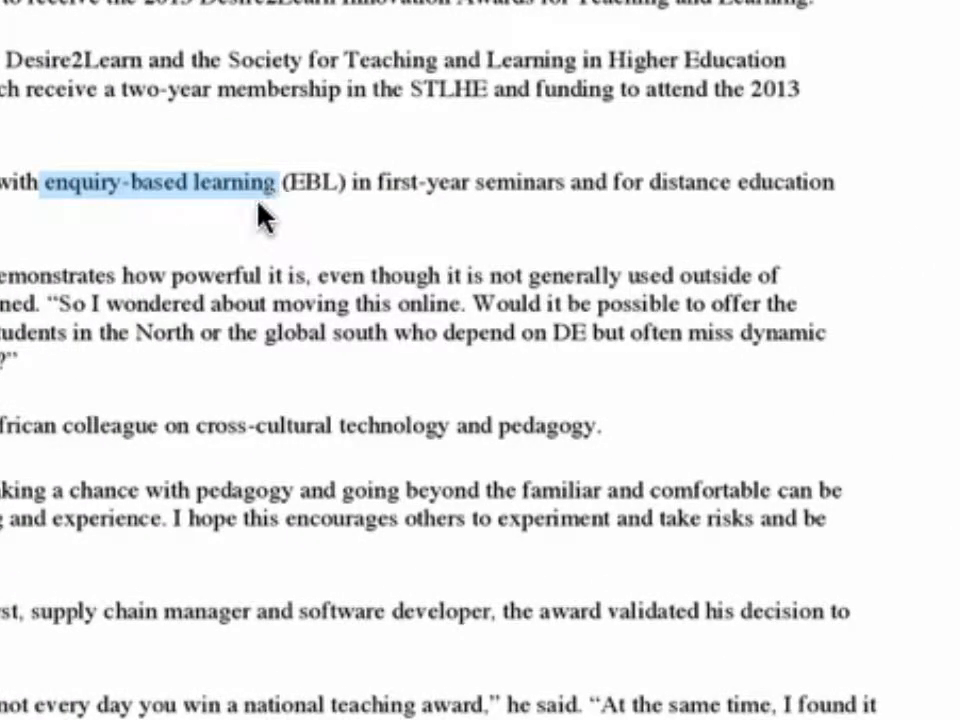
{"action": "left_click", "coordinate": [230, 192]}
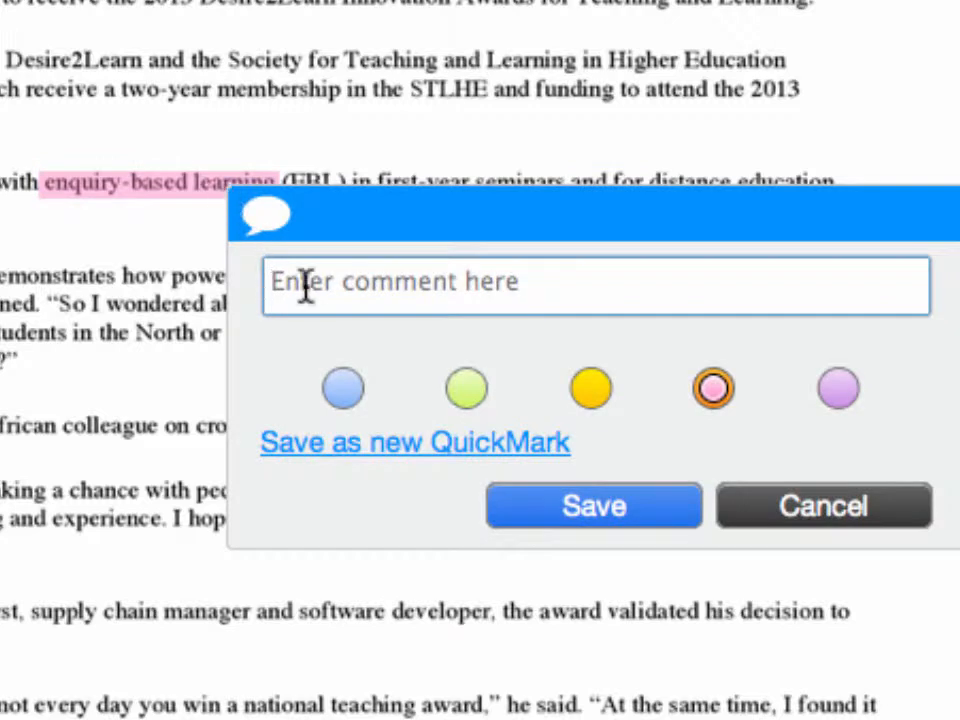
{"action": "type", "text": "Please"}
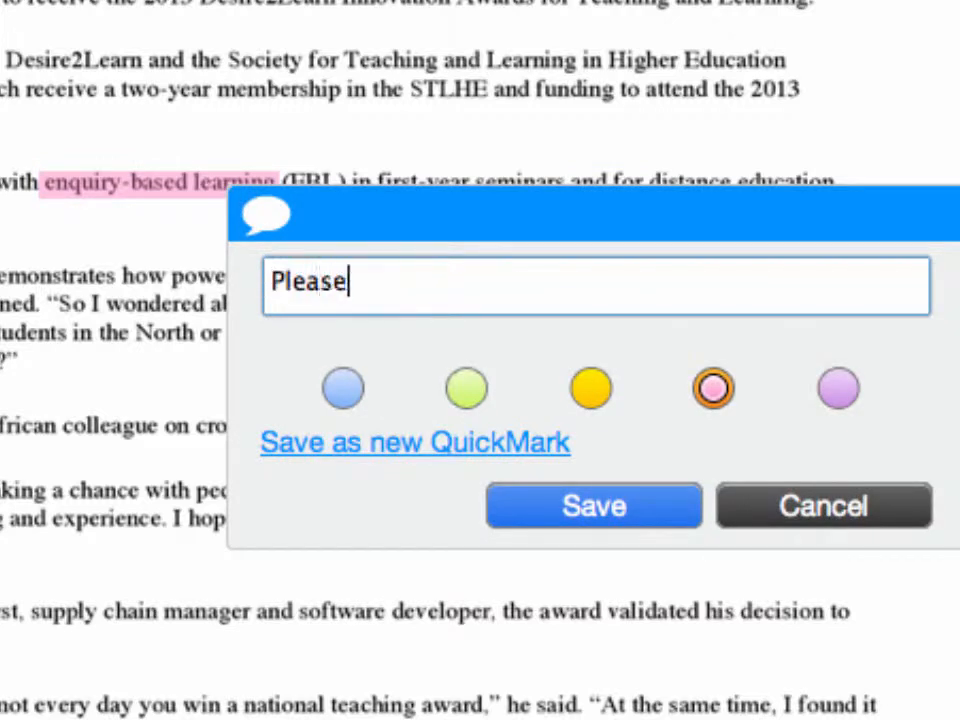
{"action": "type", "text": " capitali"}
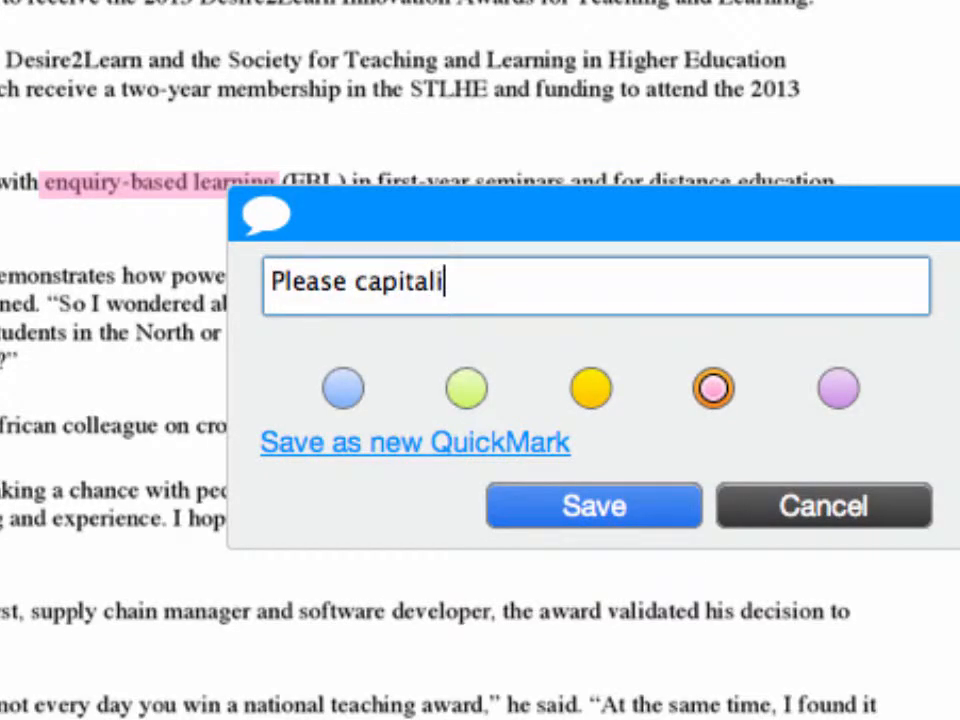
{"action": "type", "text": "ze , i"}
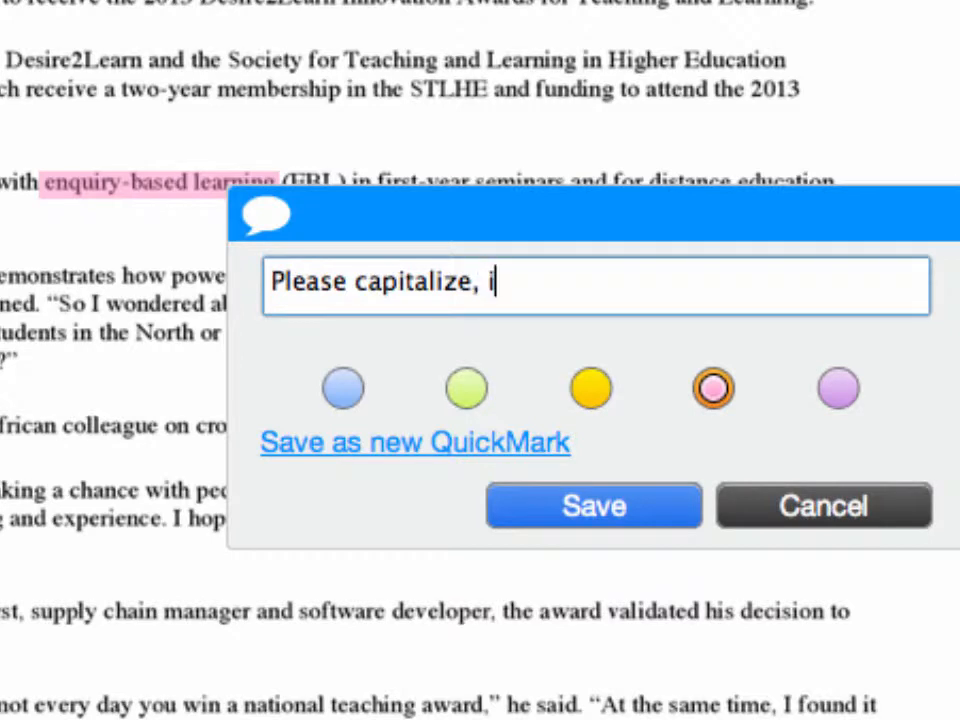
{"action": "type", "text": ".e. En"}
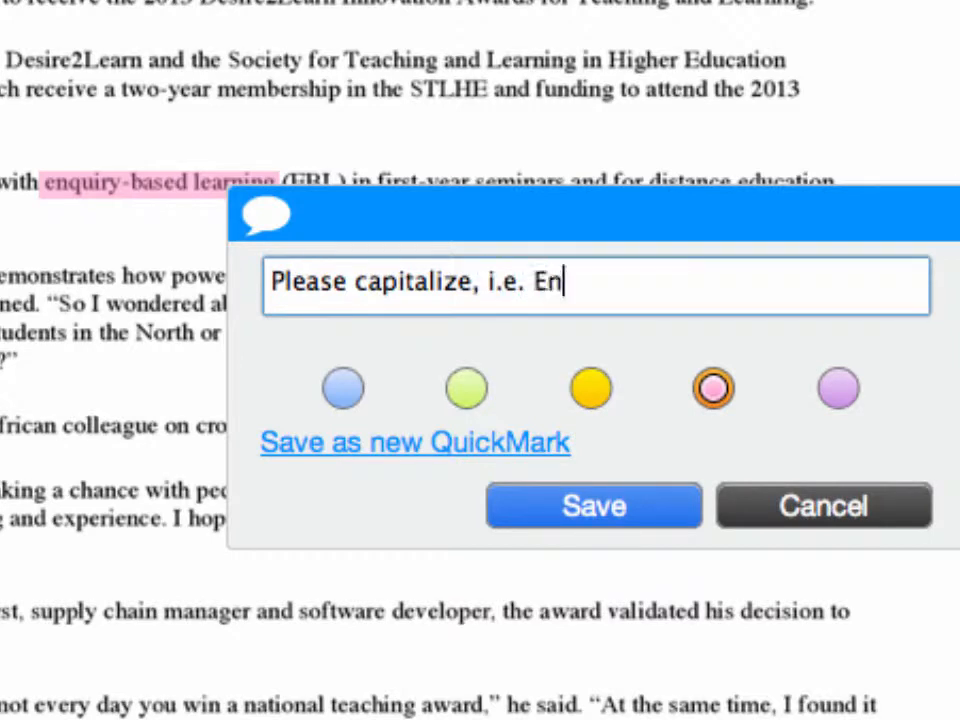
{"action": "type", "text": "quiry0"}
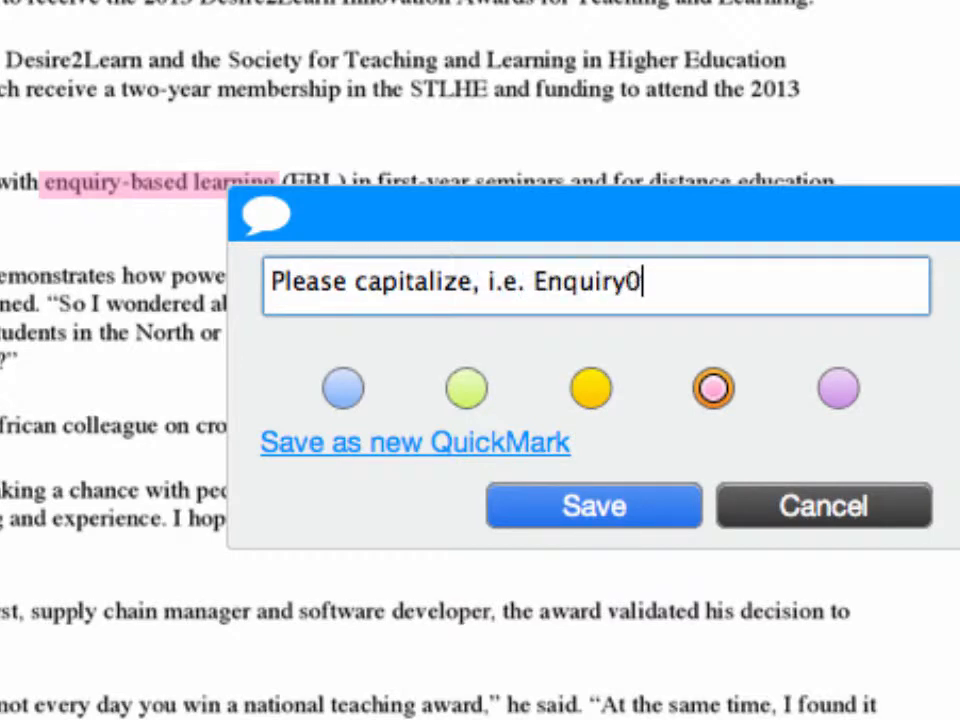
{"action": "key", "text": "BackSpace"}
{"action": "type", "text": "-Based Learning"}
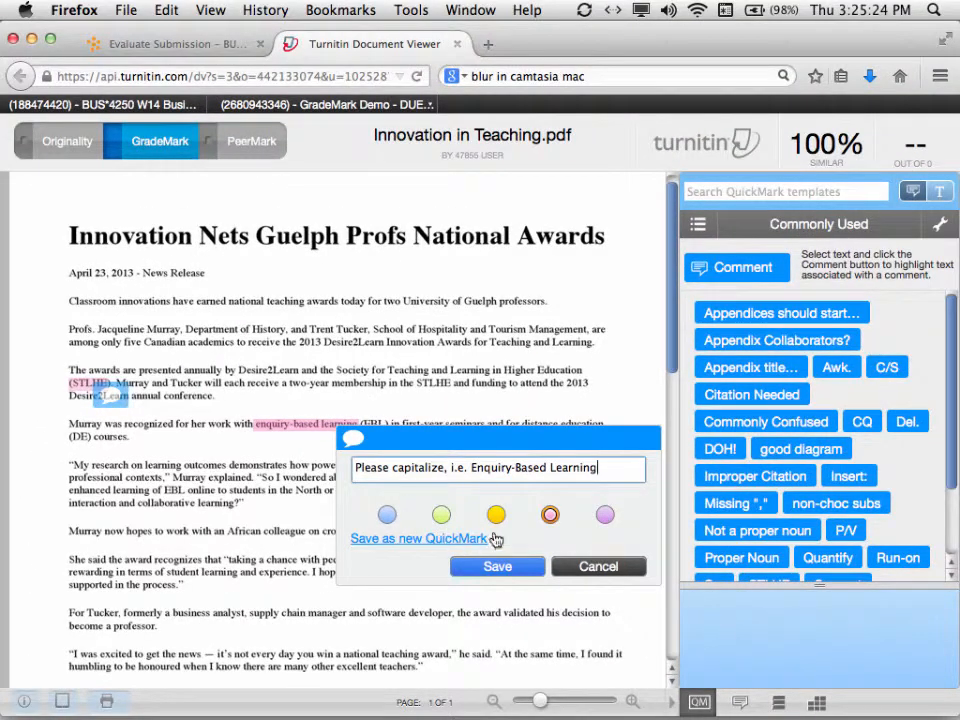
{"action": "left_click", "coordinate": [498, 567]}
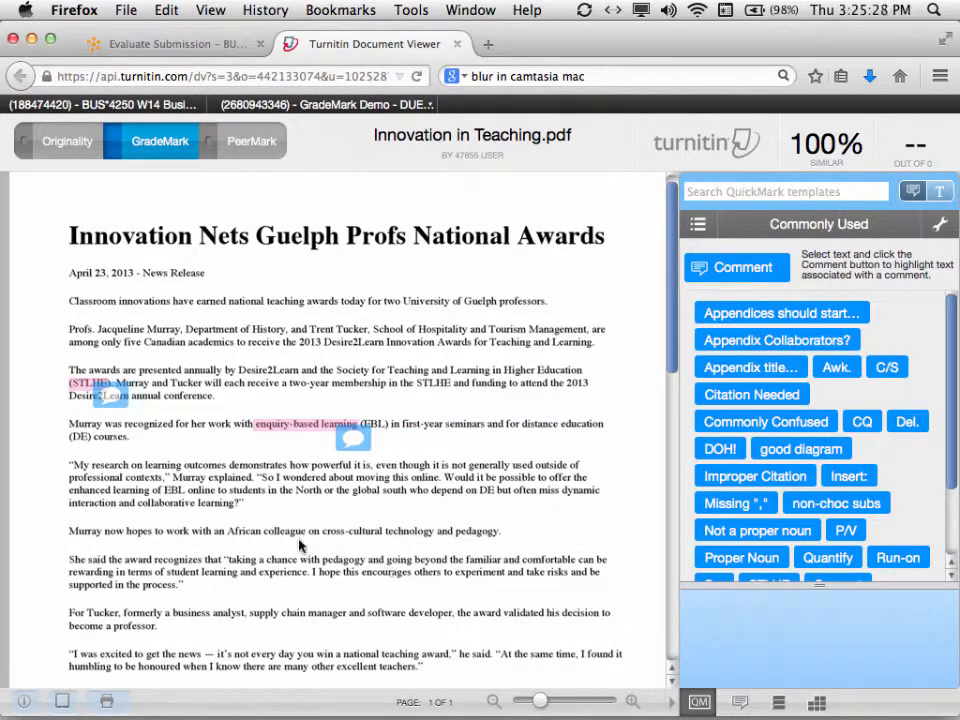
Step: Apply the Missing "," QuickMark to "business analyst, supply chain manager and software developer," in the paragraph beginning "For Tucker"
{"action": "scroll", "coordinate": [210, 560], "scroll_direction": "down", "scroll_amount": 2}
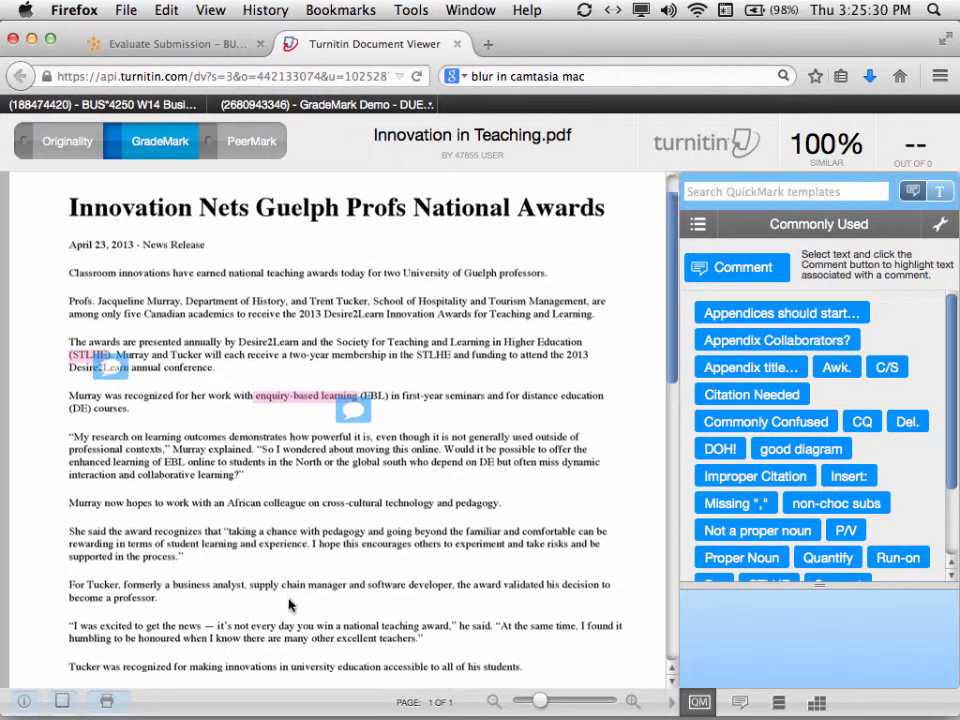
{"action": "left_click_drag", "start_coordinate": [175, 535], "coordinate": [458, 537]}
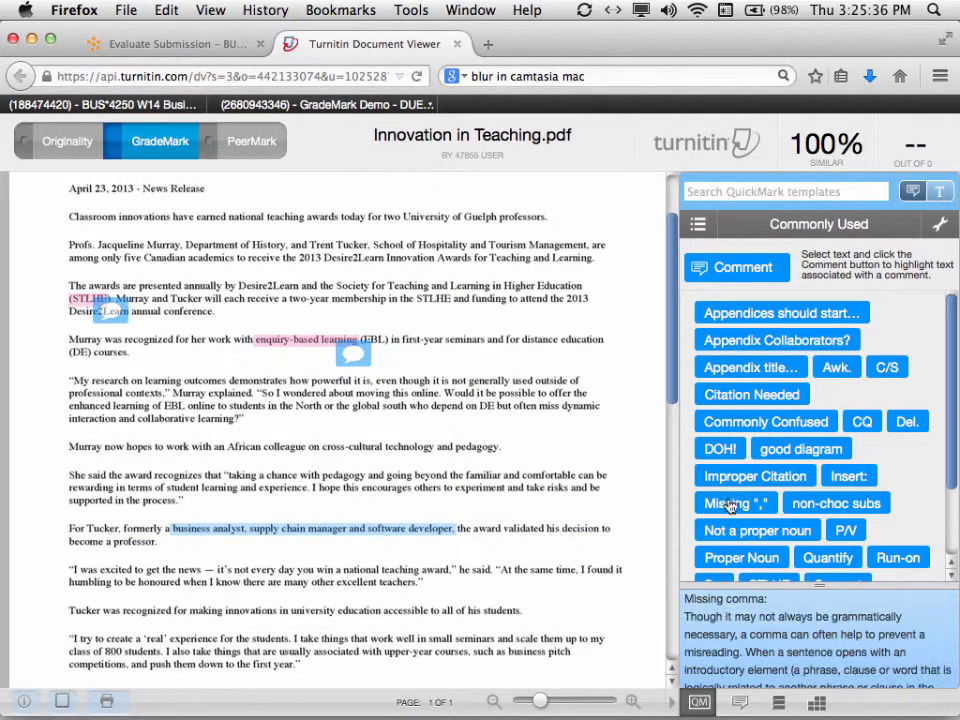
{"action": "left_click_drag", "start_coordinate": [761, 504], "coordinate": [346, 551]}
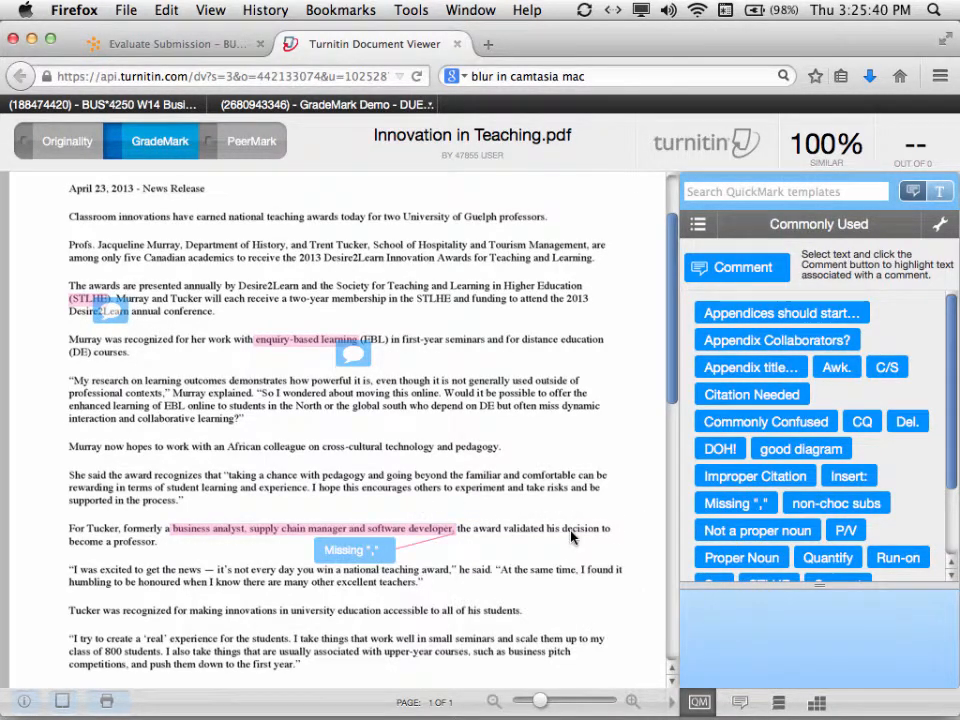
Step: Open the placed Missing "," mark to read its full explanation, and close it
{"action": "scroll", "coordinate": [572, 536], "scroll_direction": "down", "scroll_amount": 3}
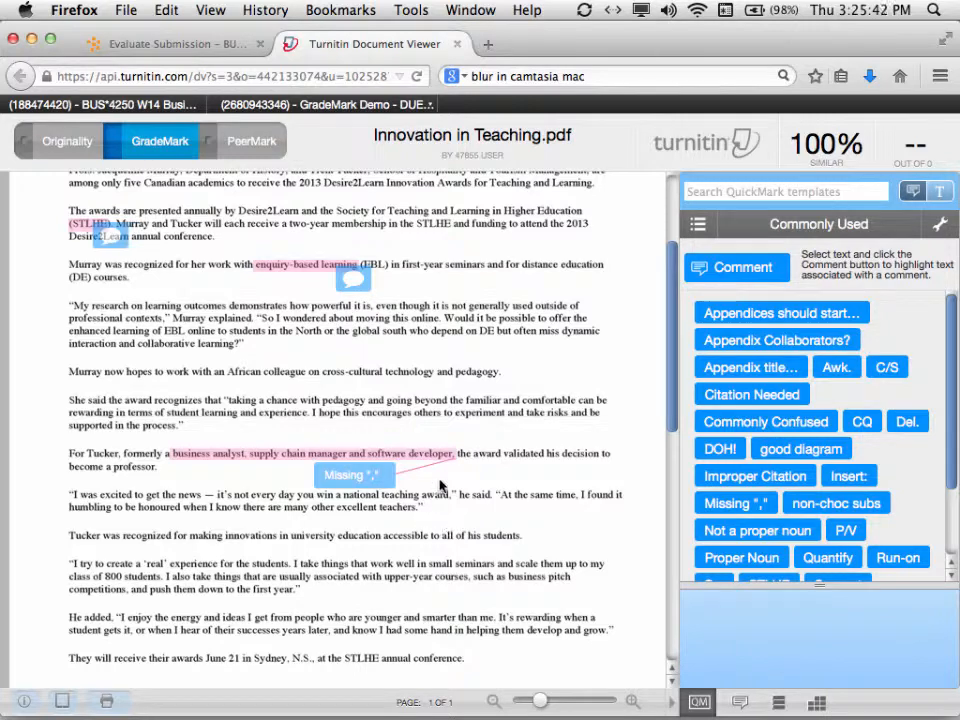
{"action": "left_click", "coordinate": [388, 475]}
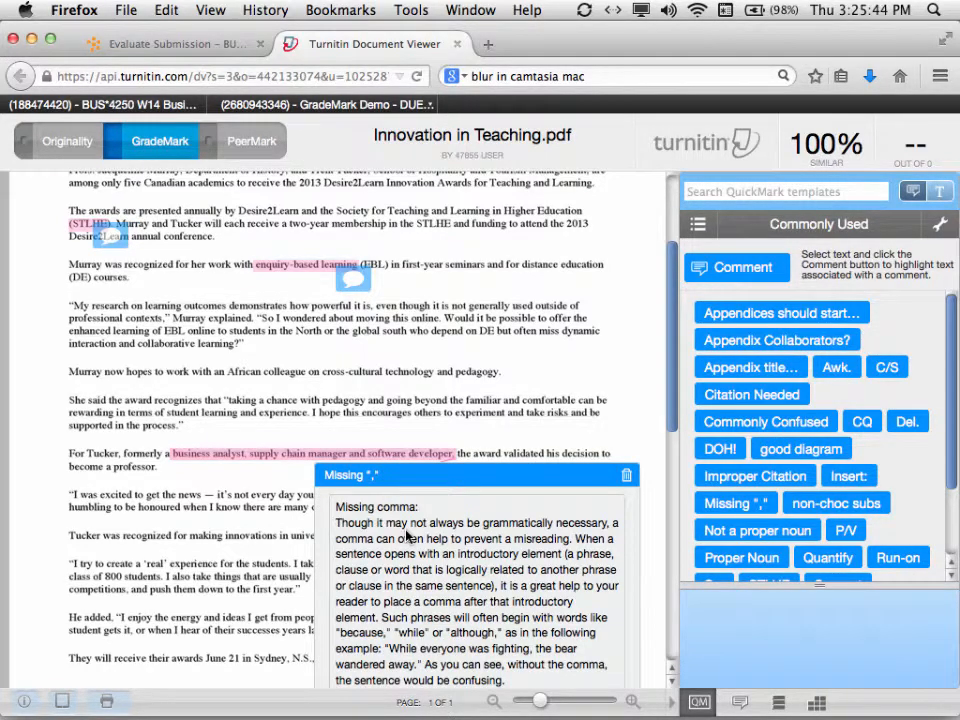
{"action": "scroll", "coordinate": [390, 505], "scroll_direction": "down", "scroll_amount": 4}
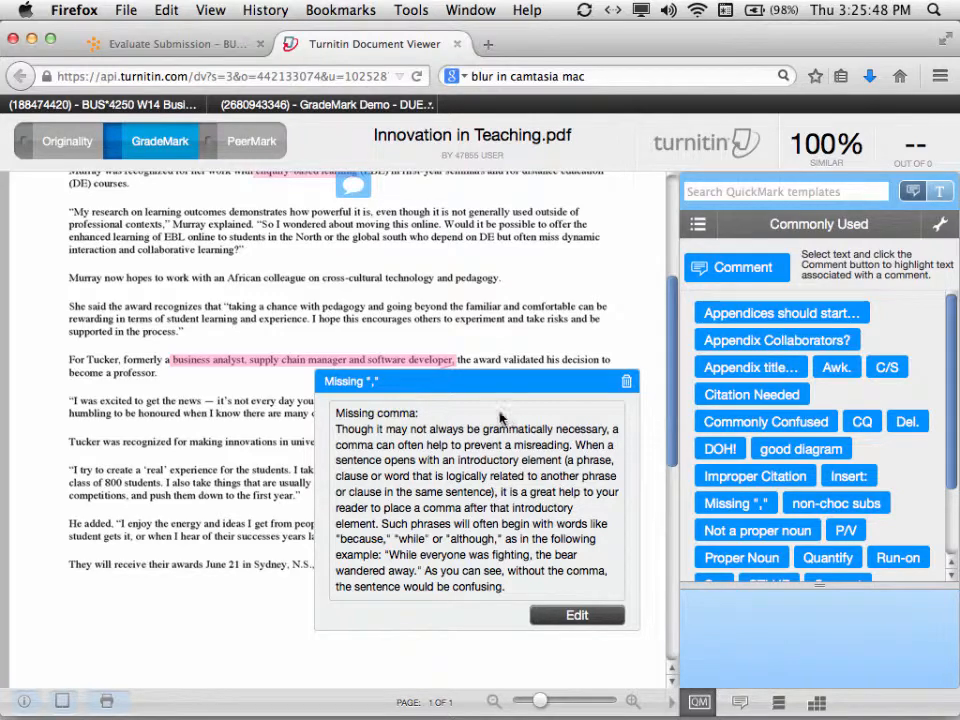
{"action": "left_click", "coordinate": [395, 241]}
Step: Start a comment on "STLHE" in the paper's last sentence with the text "Please use STLHE/SAPES"
{"action": "scroll", "coordinate": [528, 347], "scroll_direction": "up", "scroll_amount": 5}
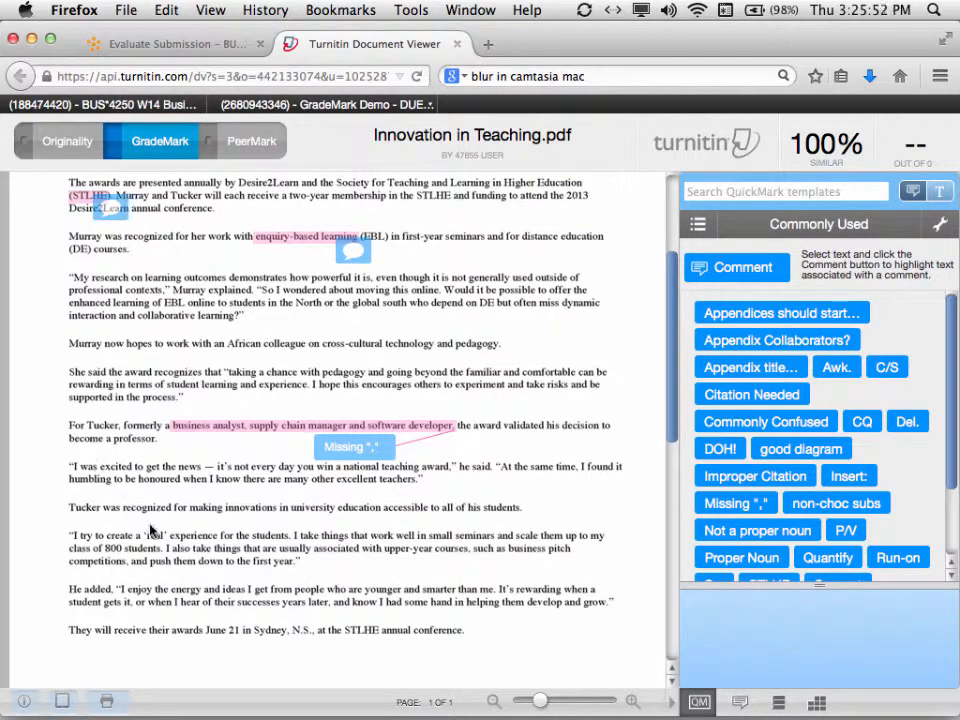
{"action": "left_click_drag", "start_coordinate": [346, 629], "coordinate": [370, 631]}
{"action": "left_click", "coordinate": [369, 634]}
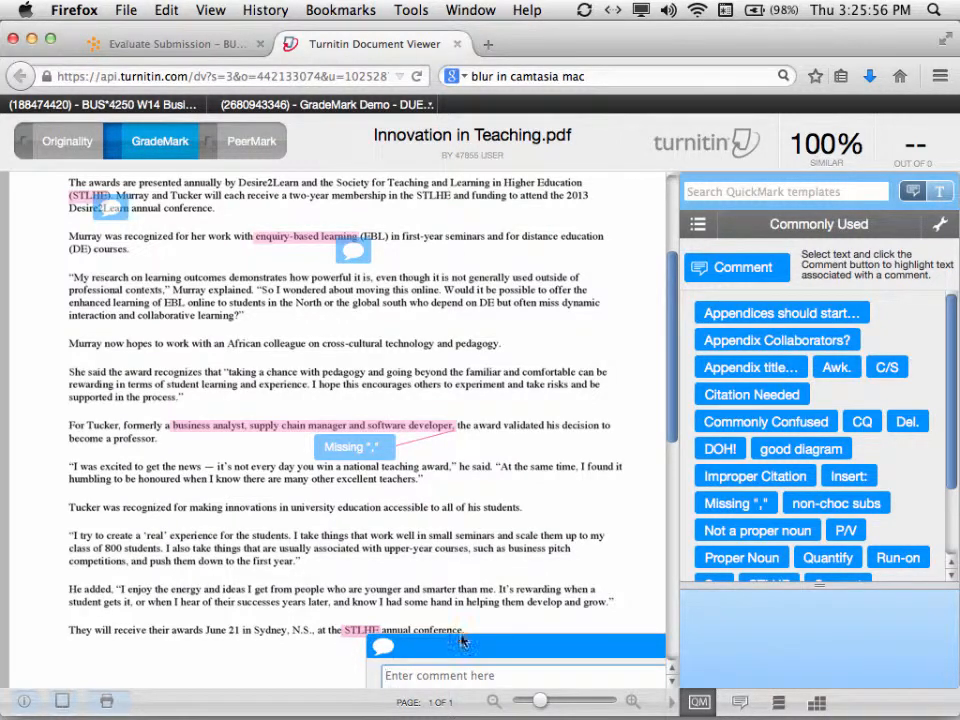
{"action": "scroll", "coordinate": [500, 530], "scroll_direction": "down", "scroll_amount": 3}
{"action": "type", "text": "Please"}
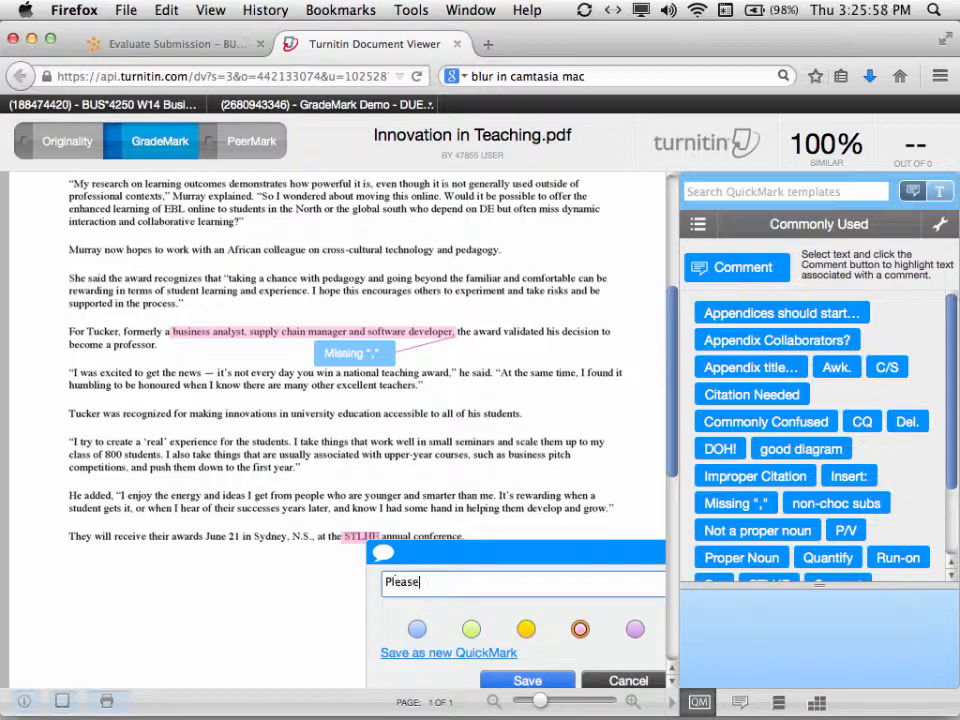
{"action": "type", "text": " use STLHE/SAPES"}
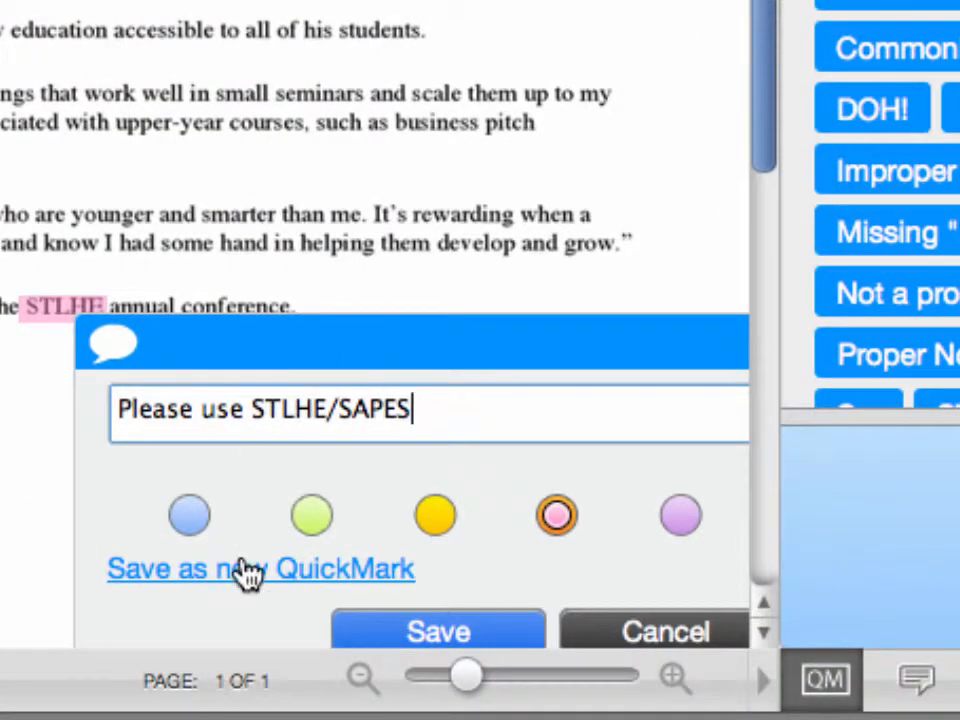
Step: Save the comment as a new QuickMark titled "STLHE/SAPES" in the Commonly Used set and check the set's list for it
{"action": "left_click", "coordinate": [250, 581]}
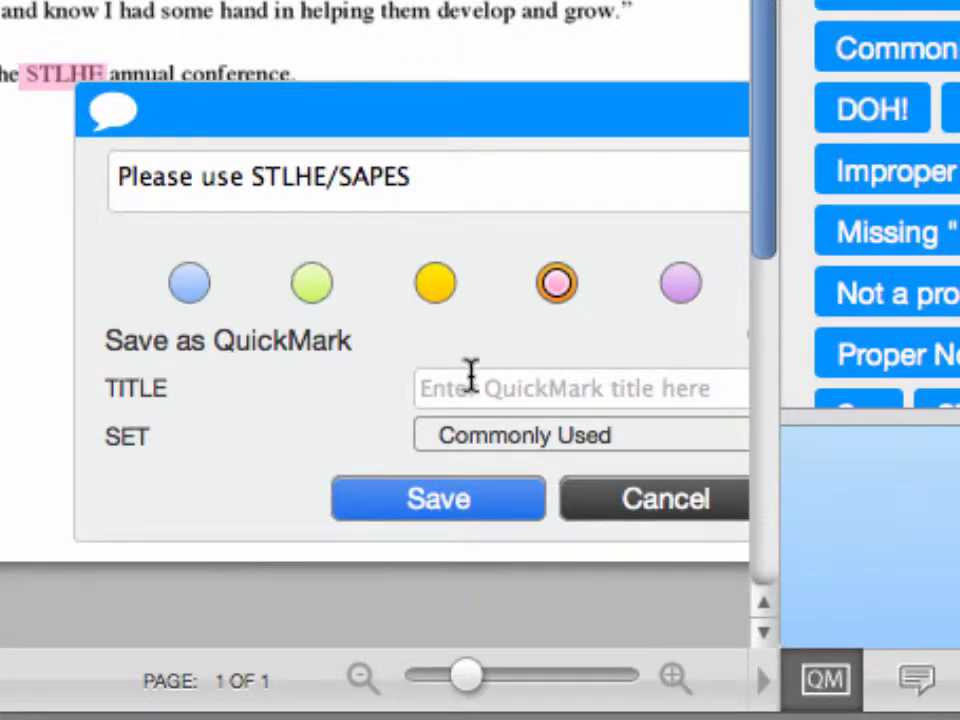
{"action": "left_click", "coordinate": [487, 385]}
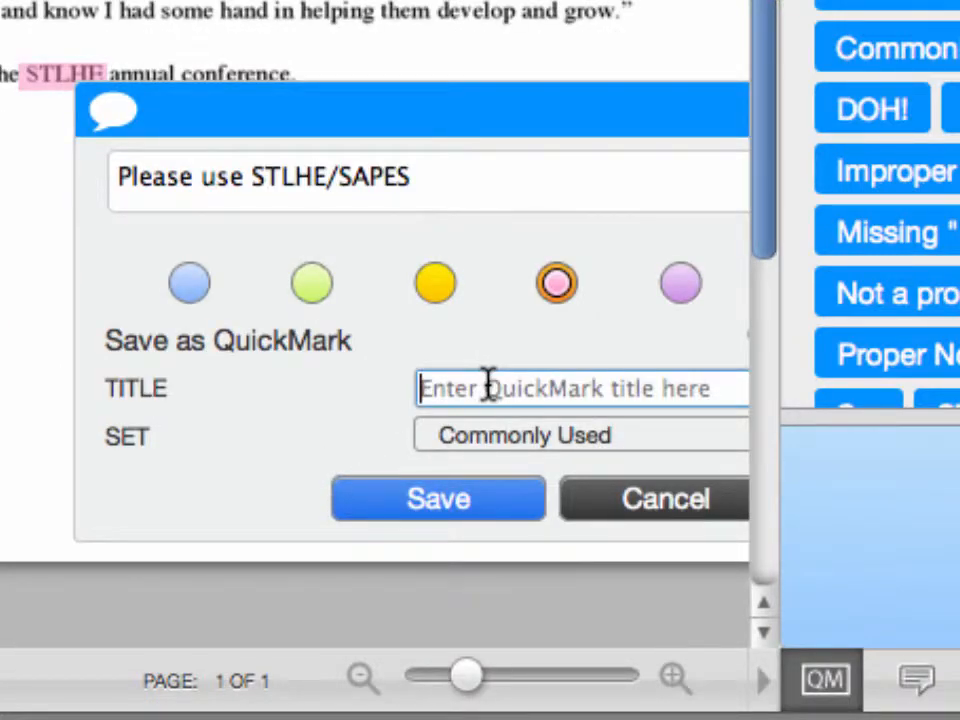
{"action": "type", "text": "STLE"}
{"action": "key", "text": "BackSpace"}
{"action": "type", "text": "H"}
{"action": "key", "text": "BackSpace"}
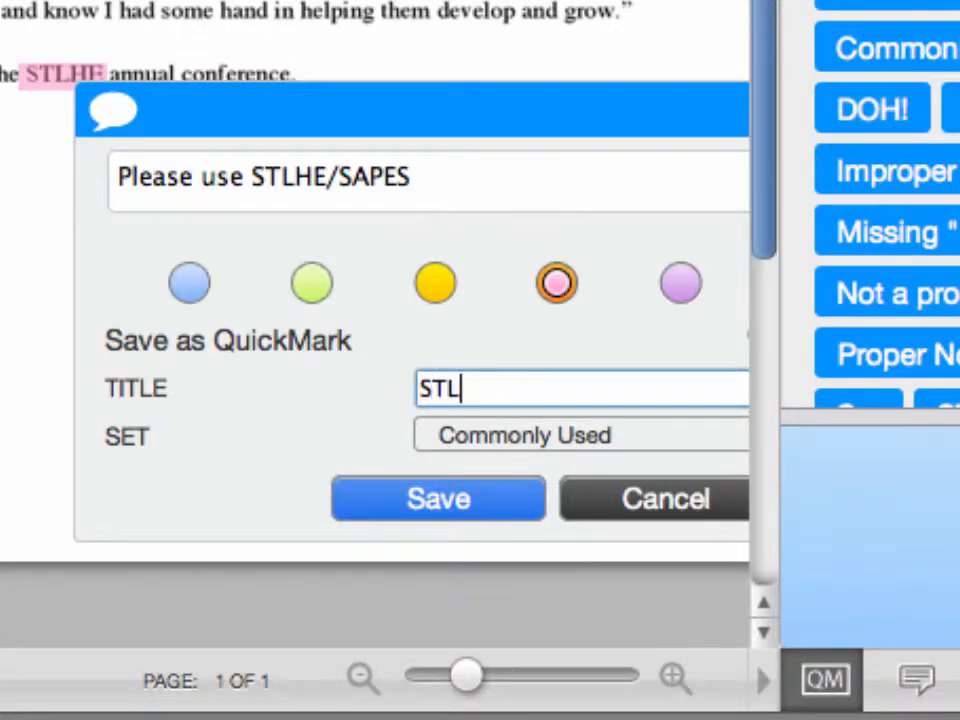
{"action": "key", "text": "BackSpace"}
{"action": "type", "text": "LHE/SAW"}
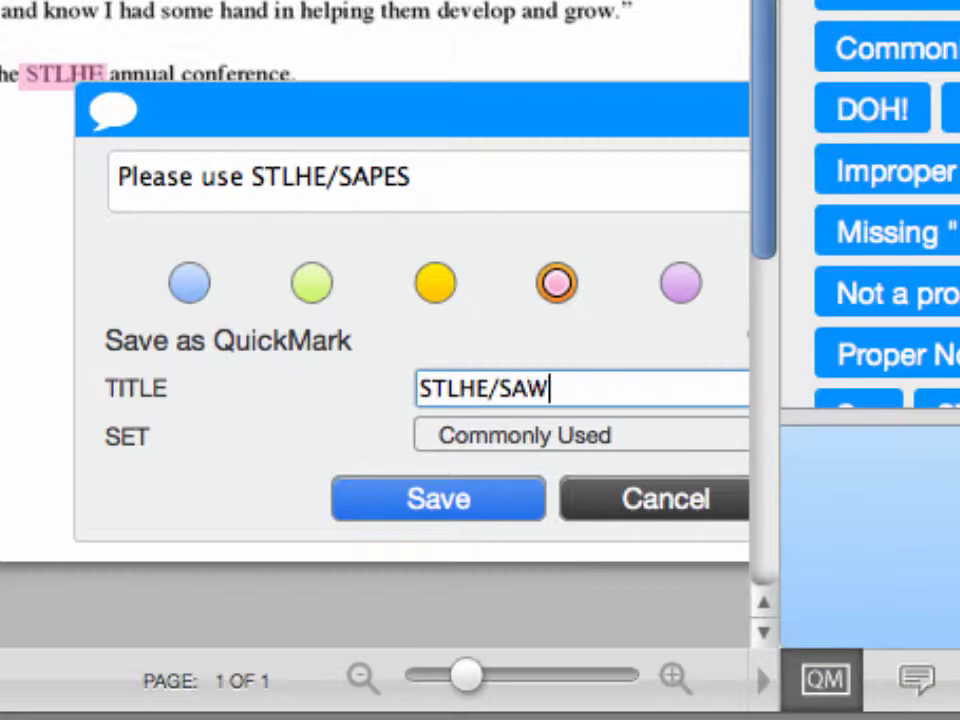
{"action": "key", "text": "BackSpace"}
{"action": "type", "text": "PES"}
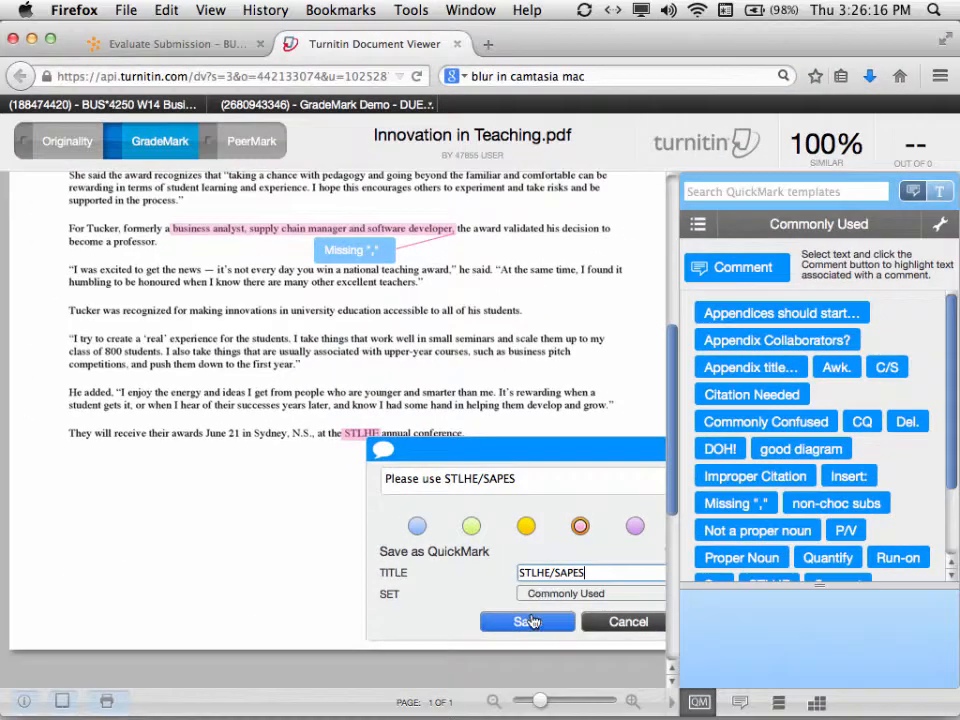
{"action": "left_click", "coordinate": [449, 500]}
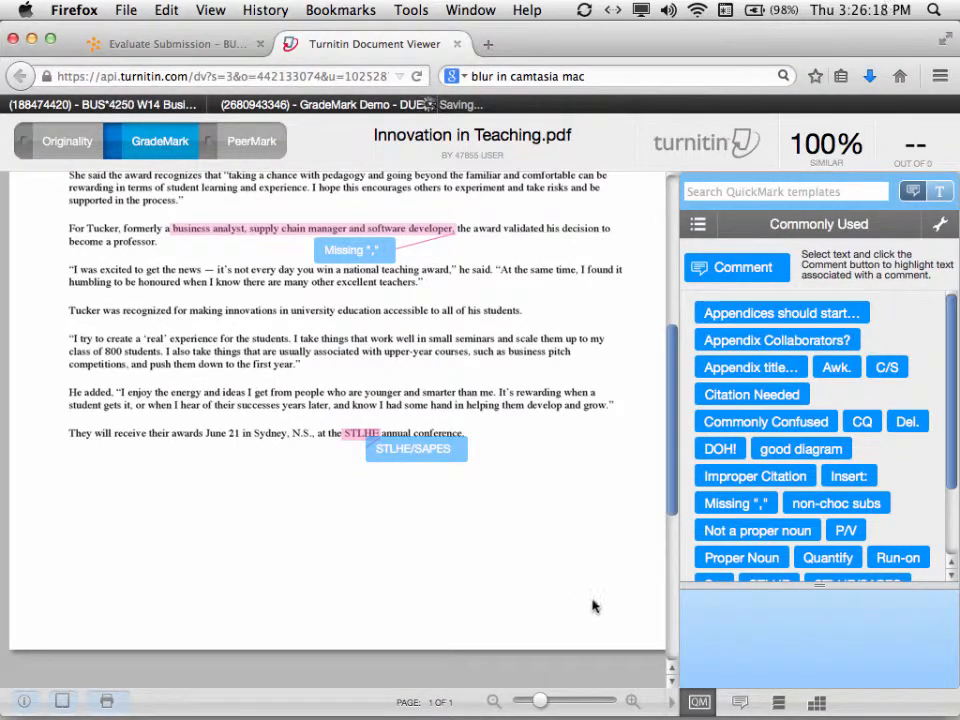
{"action": "scroll", "coordinate": [912, 484], "scroll_direction": "down", "scroll_amount": 3}
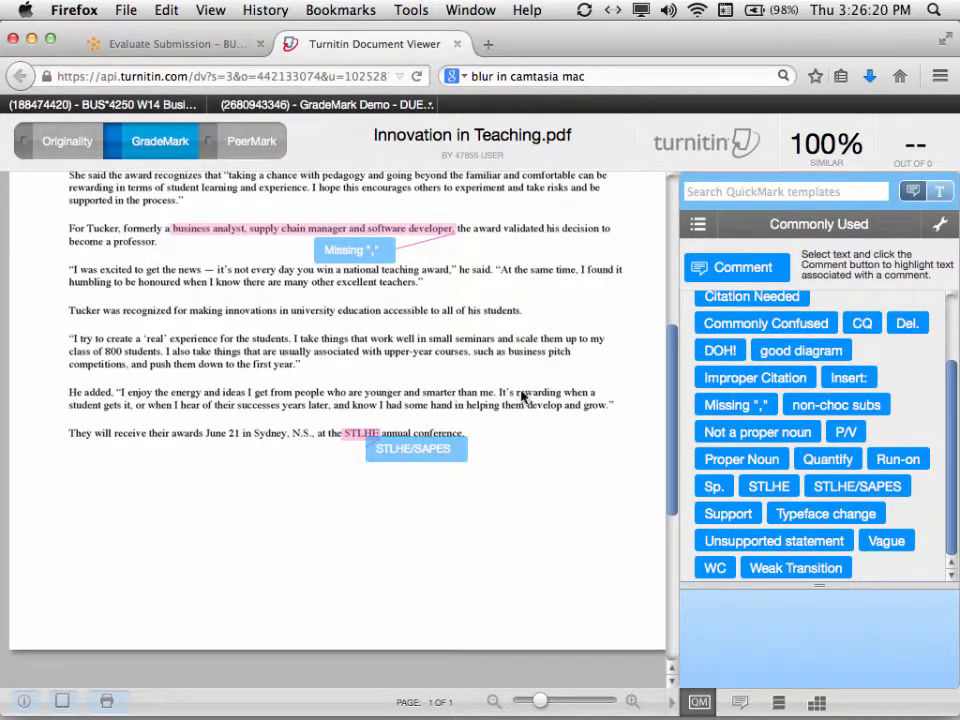
{"action": "scroll", "coordinate": [420, 352], "scroll_direction": "up", "scroll_amount": 2}
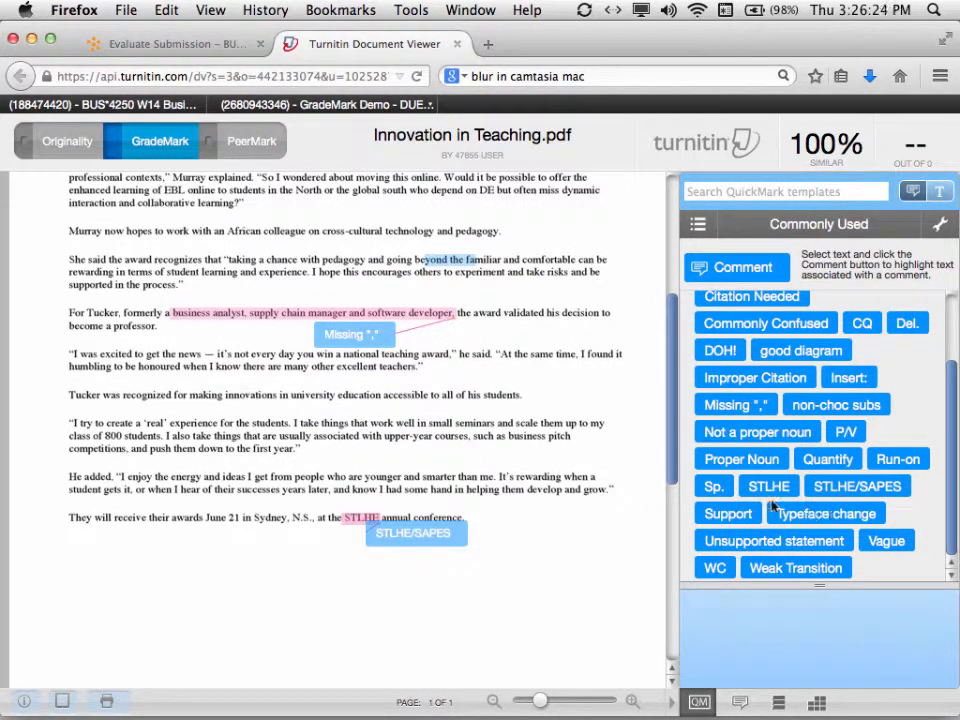
Step: Apply the STLHE/SAPES QuickMark to the selected words around "beyond the familiar", cancel the stray comment and close the marked paper
{"action": "left_click", "coordinate": [840, 487]}
{"action": "left_click", "coordinate": [520, 370]}
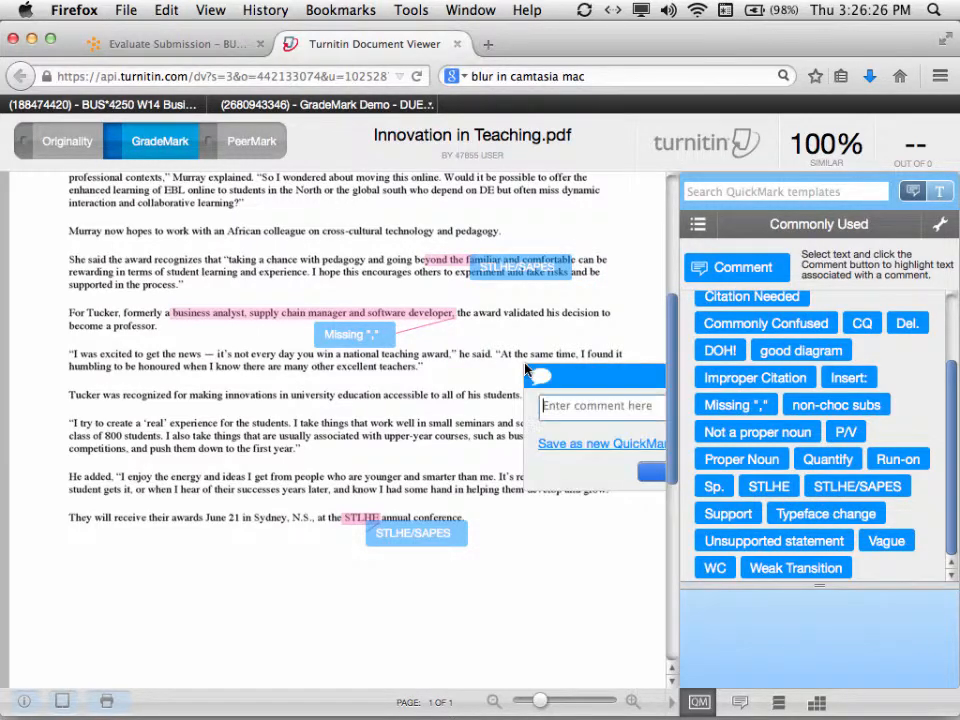
{"action": "scroll", "coordinate": [522, 371], "scroll_direction": "up", "scroll_amount": 2}
{"action": "left_click_drag", "start_coordinate": [576, 497], "coordinate": [298, 493]}
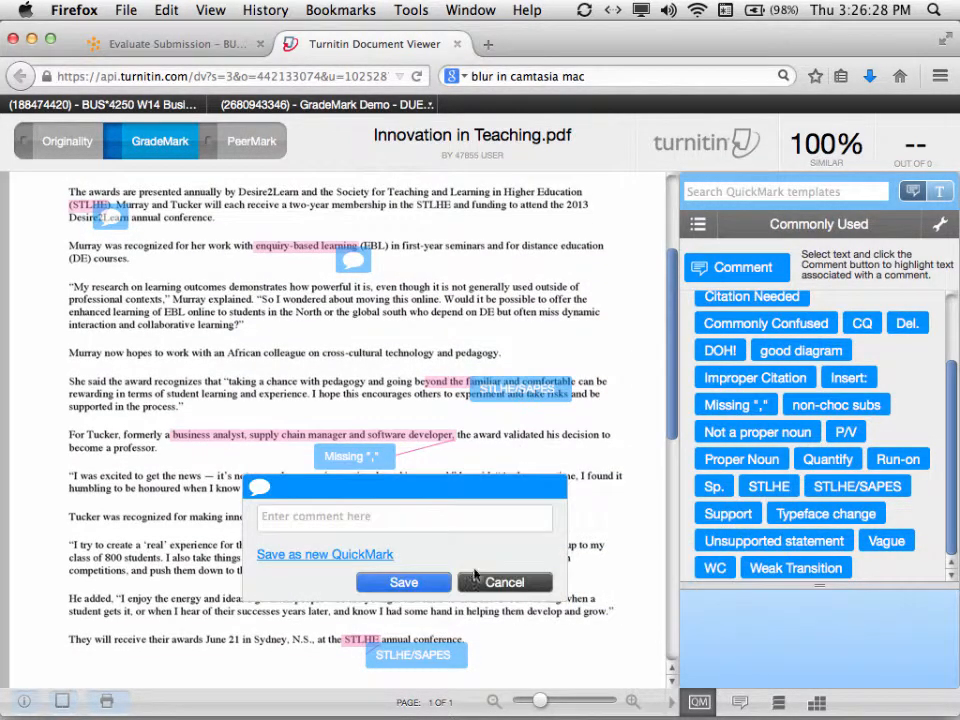
{"action": "left_click", "coordinate": [487, 580]}
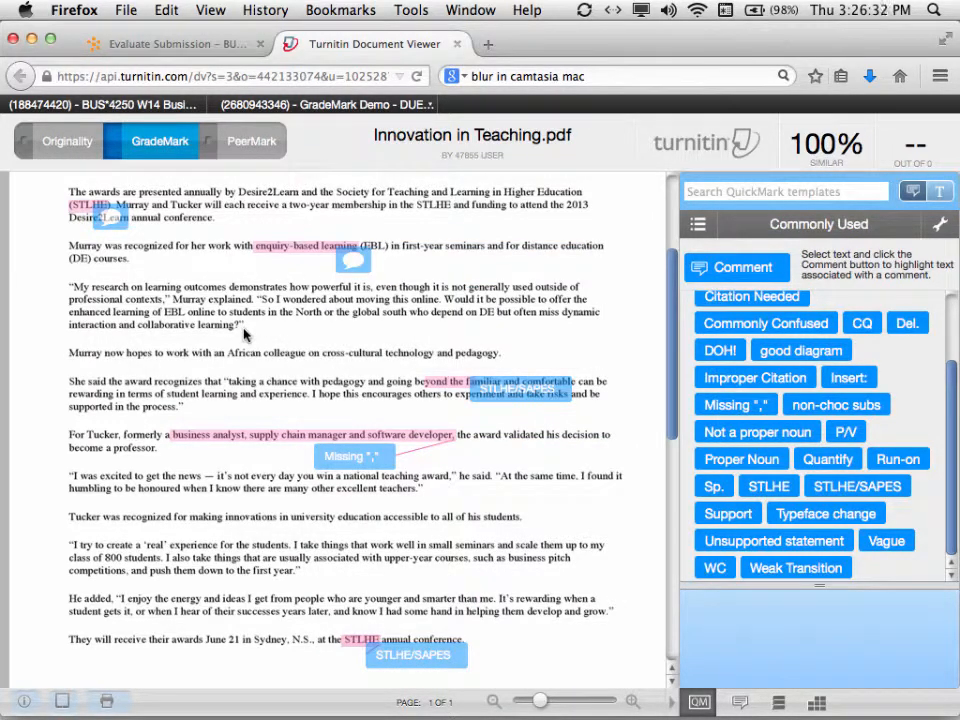
{"action": "left_click", "coordinate": [457, 44]}
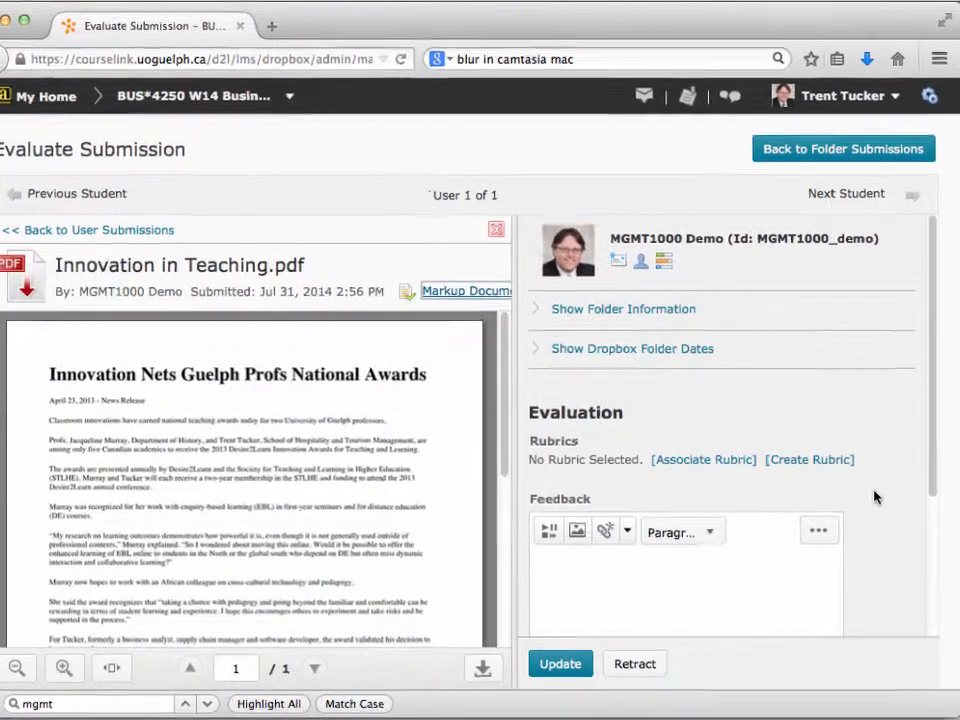
Step: Enter the evaluation feedback "Excellent work except for the plagiarism..." and update the submission's evaluation
{"action": "scroll", "coordinate": [889, 497], "scroll_direction": "down", "scroll_amount": 3}
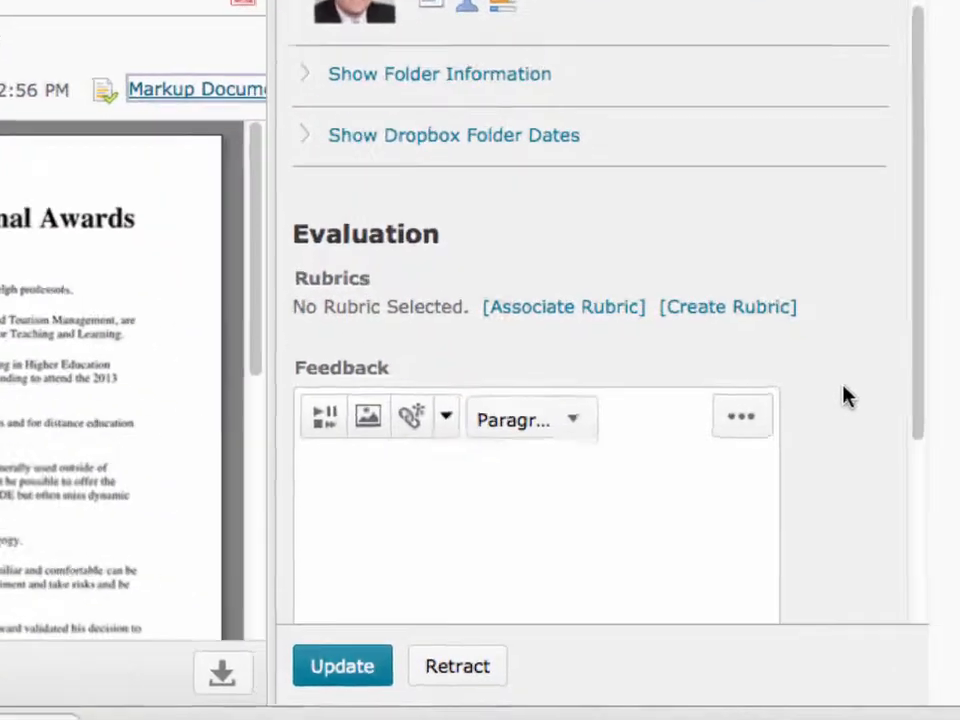
{"action": "left_click", "coordinate": [737, 523]}
{"action": "type", "text": "Ex"}
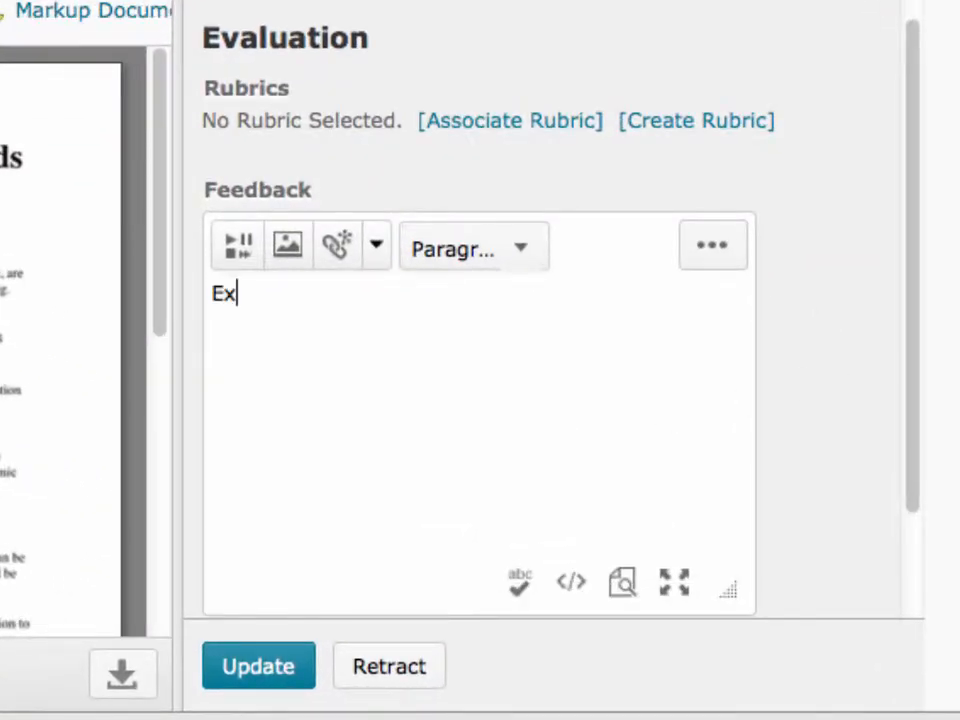
{"action": "type", "text": "cellent work e"}
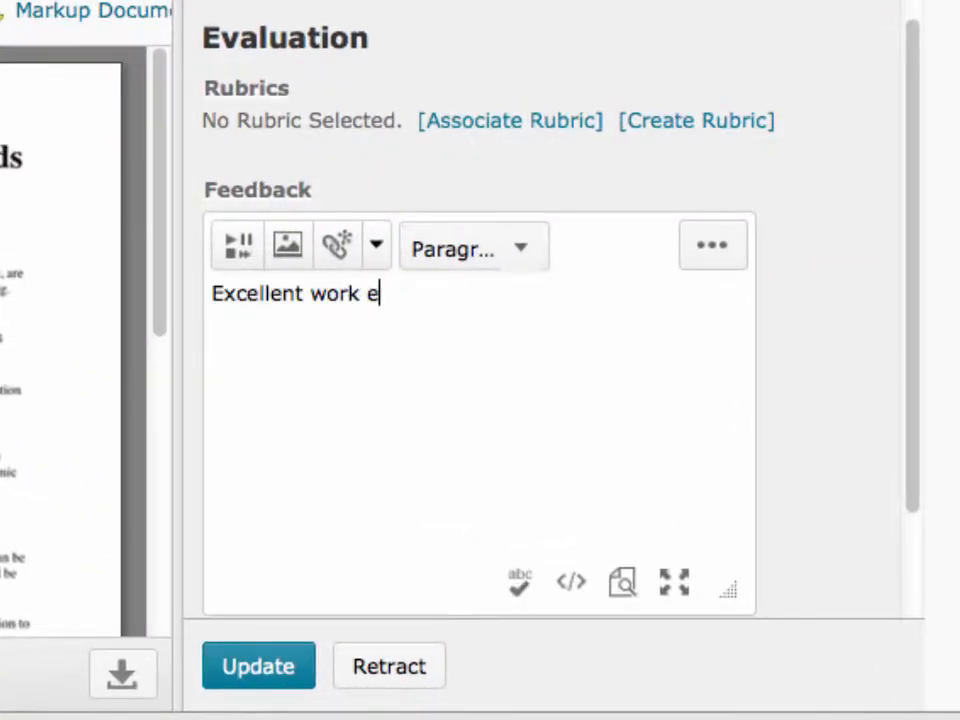
{"action": "type", "text": "xcept for the "}
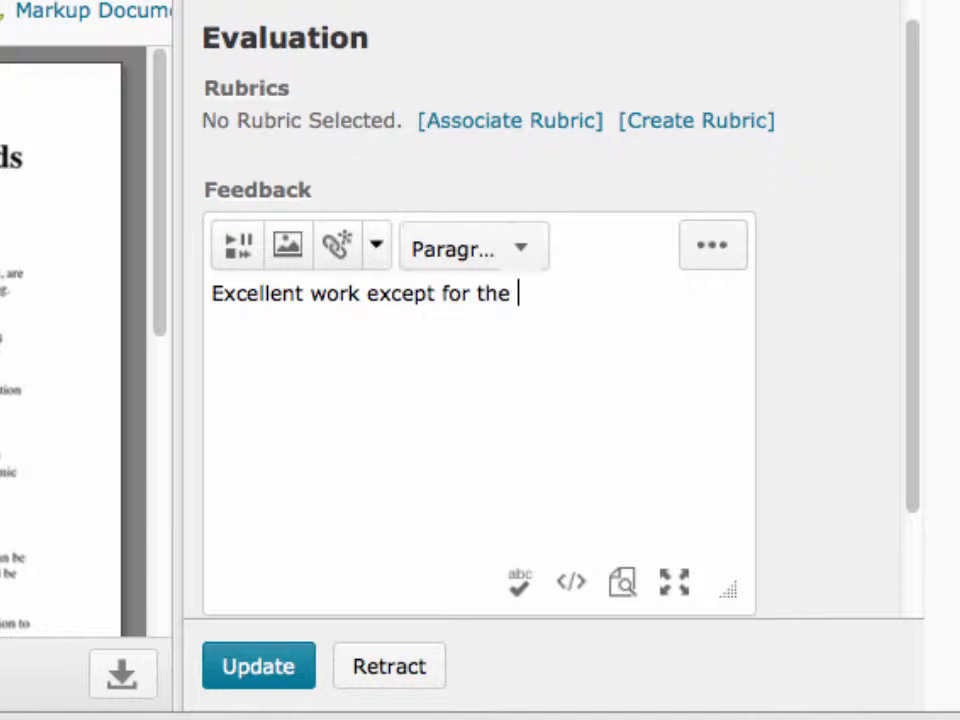
{"action": "type", "text": "plagiarism..."}
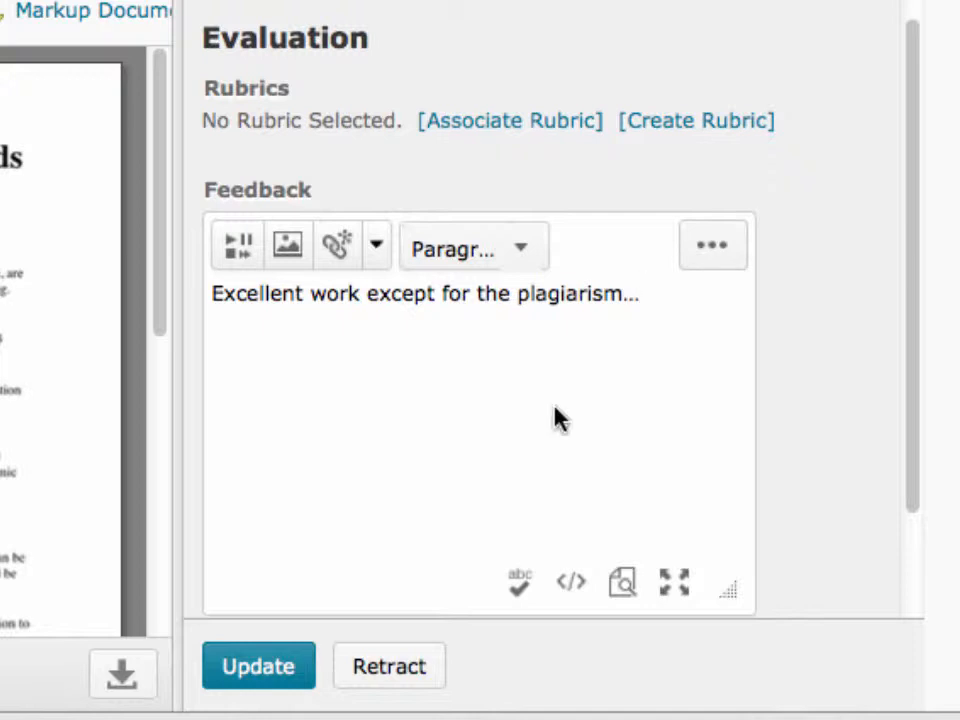
{"action": "scroll", "coordinate": [553, 418], "scroll_direction": "down", "scroll_amount": 3}
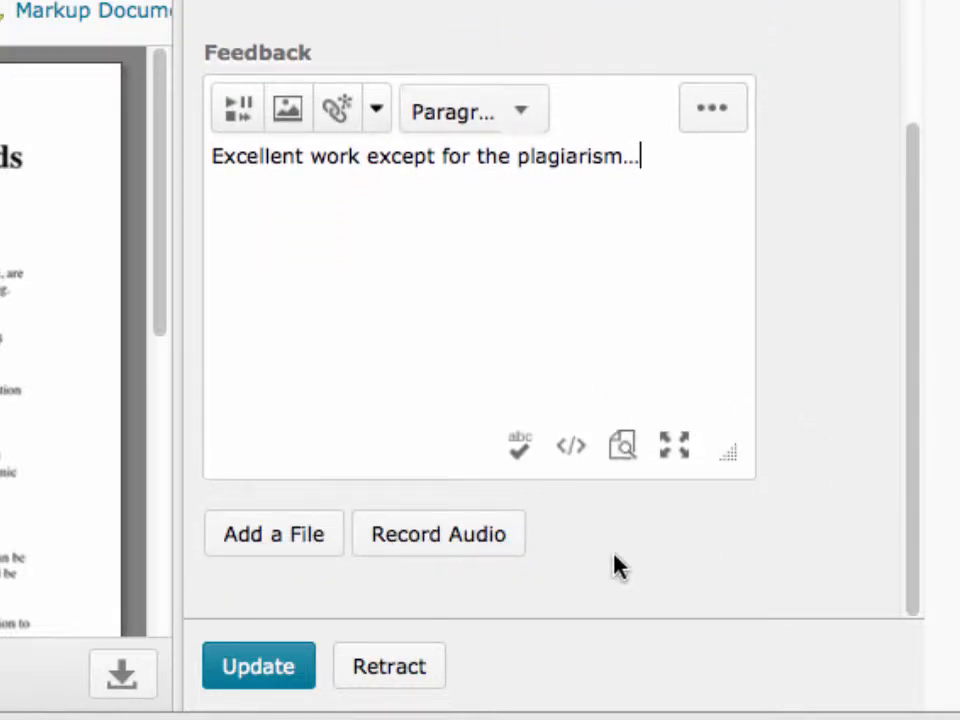
{"action": "left_click", "coordinate": [285, 678]}
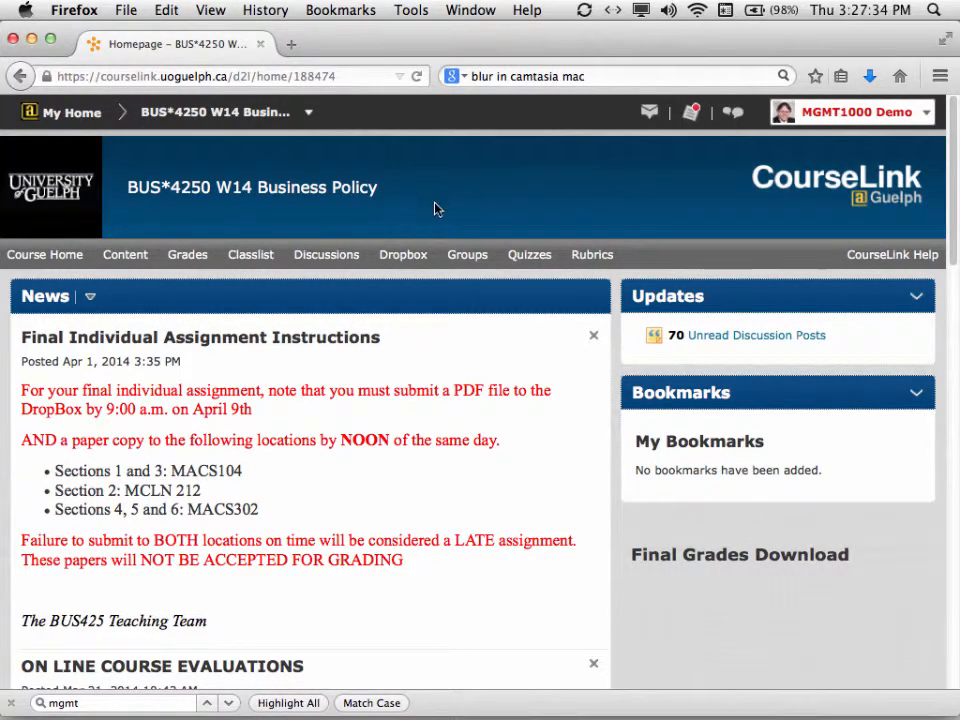
Step: In the student account, open the Dropbox submission history and show it for the GradeMark Demo folder
{"action": "left_click", "coordinate": [415, 257]}
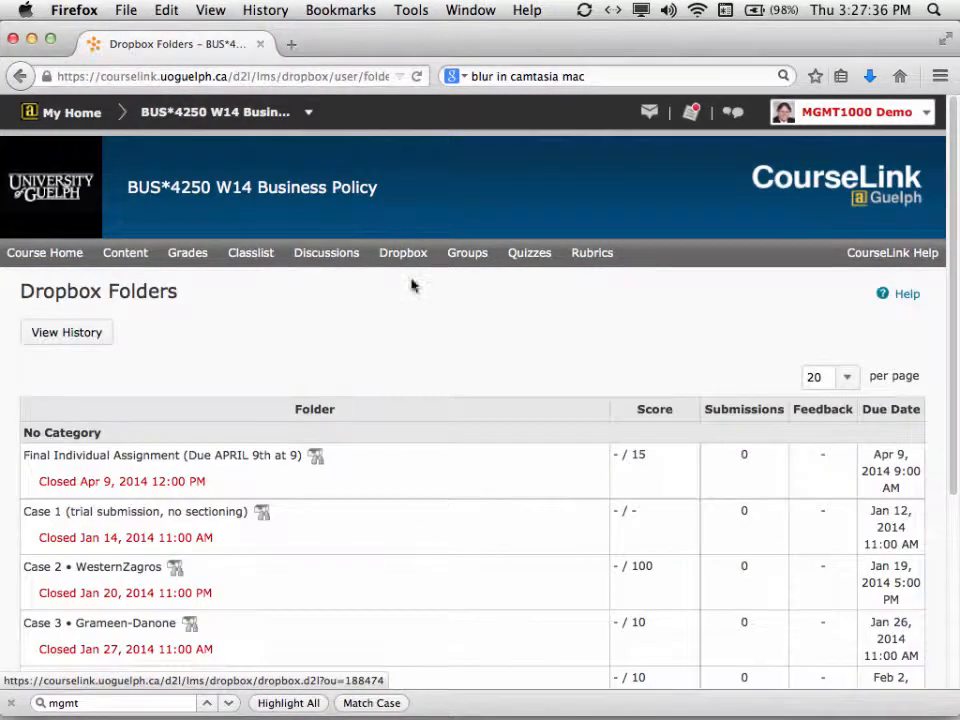
{"action": "scroll", "coordinate": [409, 320], "scroll_direction": "down", "scroll_amount": 2}
{"action": "left_click", "coordinate": [68, 262]}
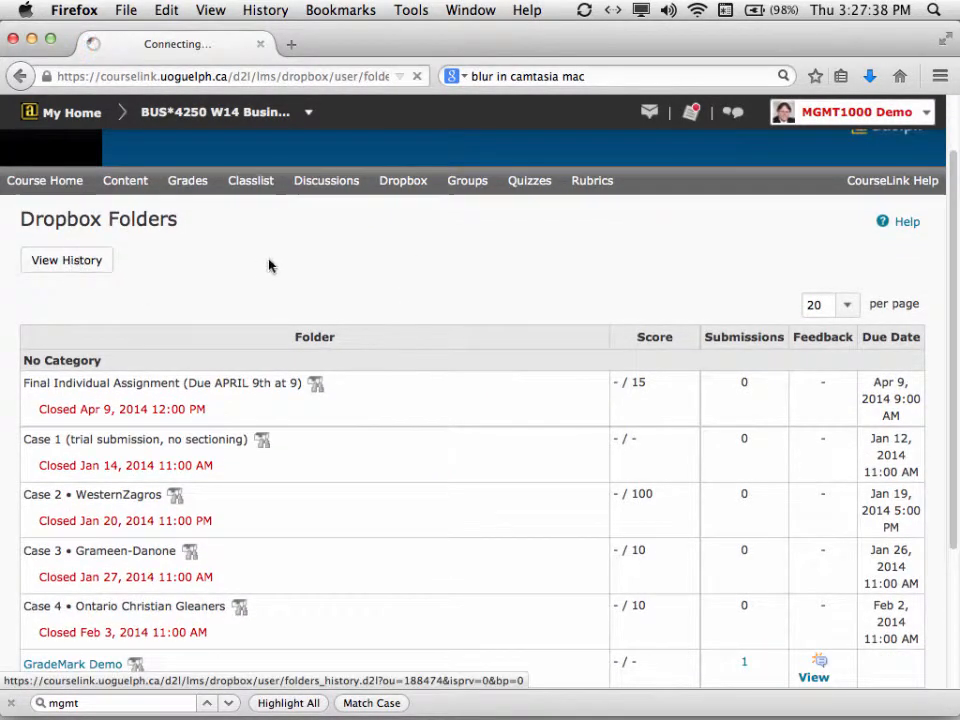
{"action": "left_click", "coordinate": [336, 371]}
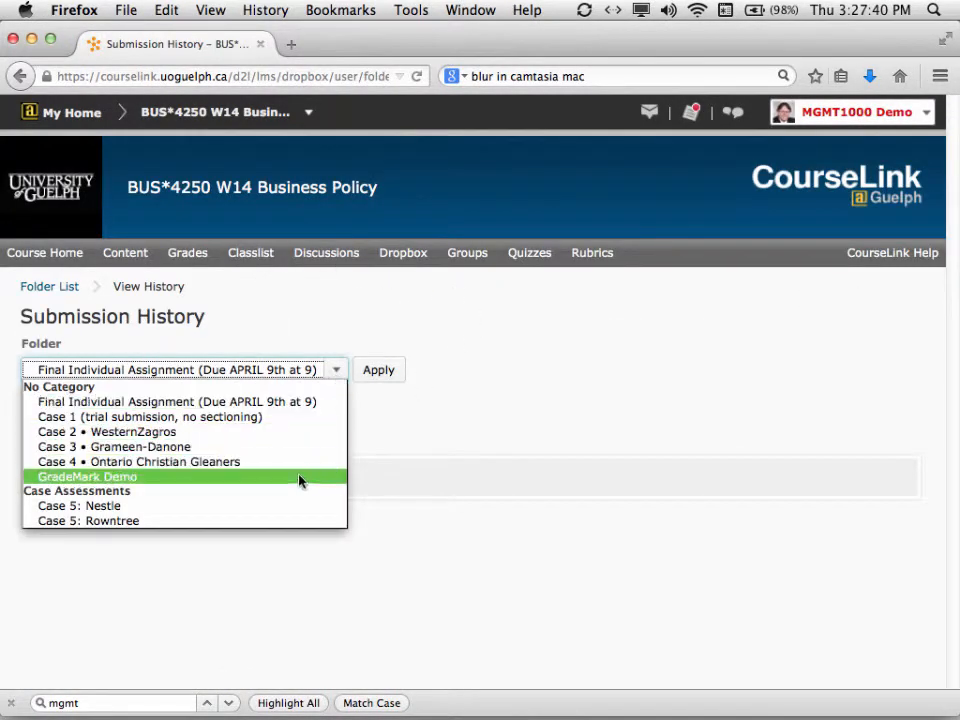
{"action": "left_click", "coordinate": [298, 477]}
{"action": "left_click", "coordinate": [378, 369]}
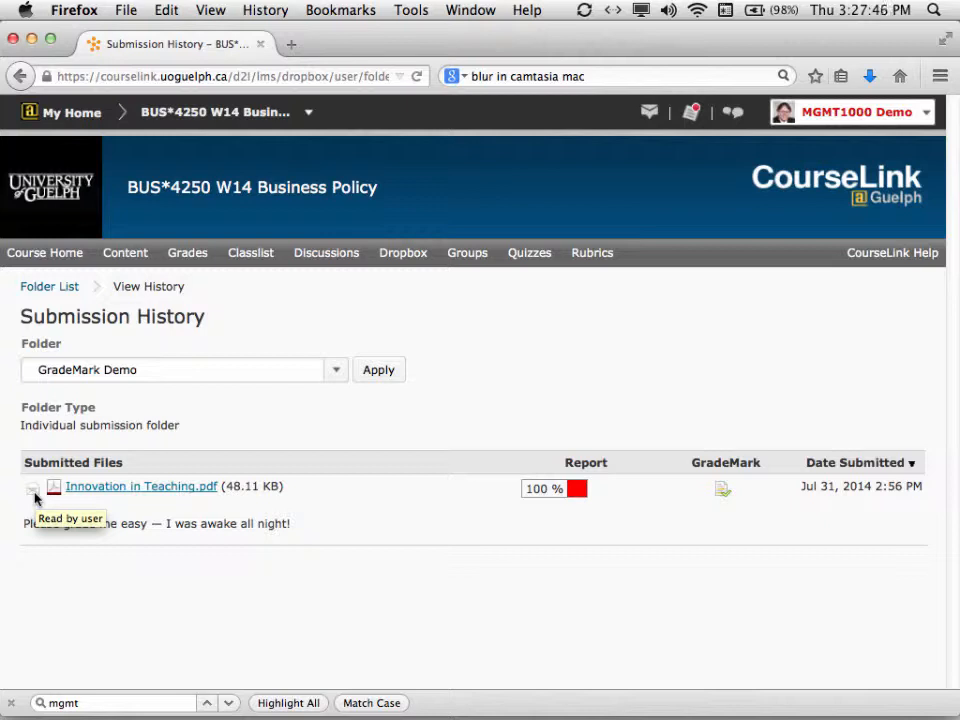
Step: Open and close the originality report of Innovation in Teaching.pdf, and read its GradeMark comments and QuickMarks before closing that view too
{"action": "left_click", "coordinate": [576, 490]}
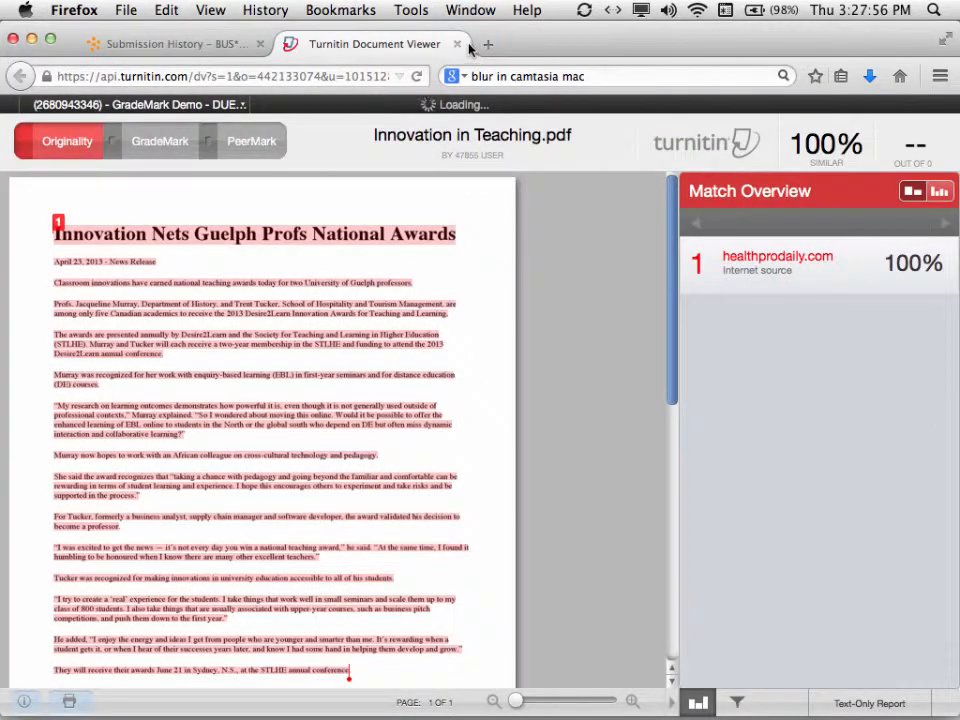
{"action": "left_click", "coordinate": [457, 45]}
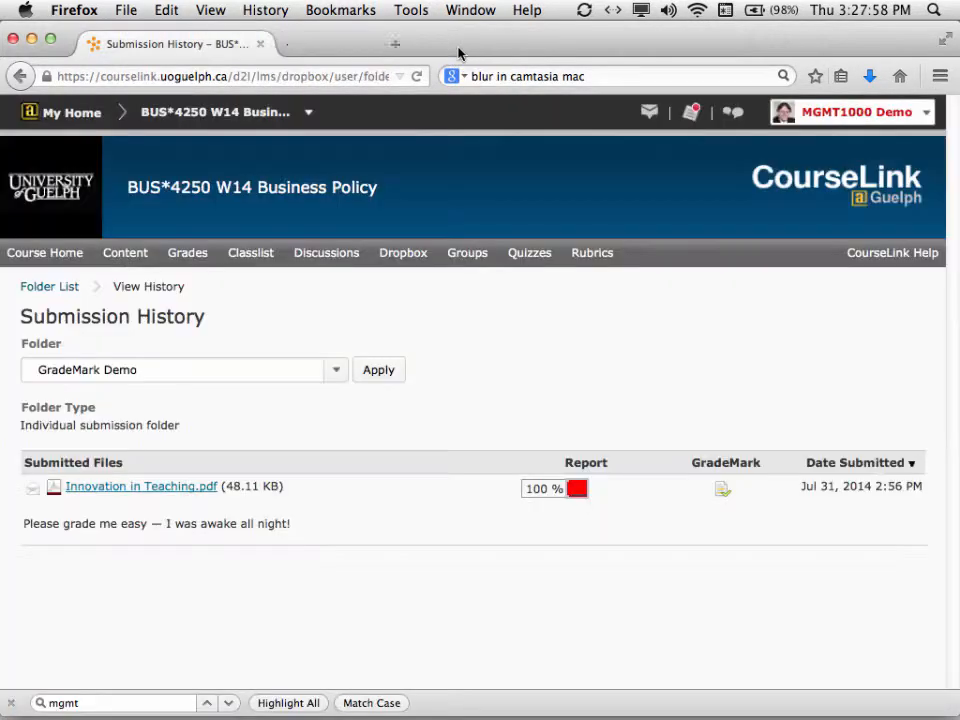
{"action": "left_click", "coordinate": [723, 494]}
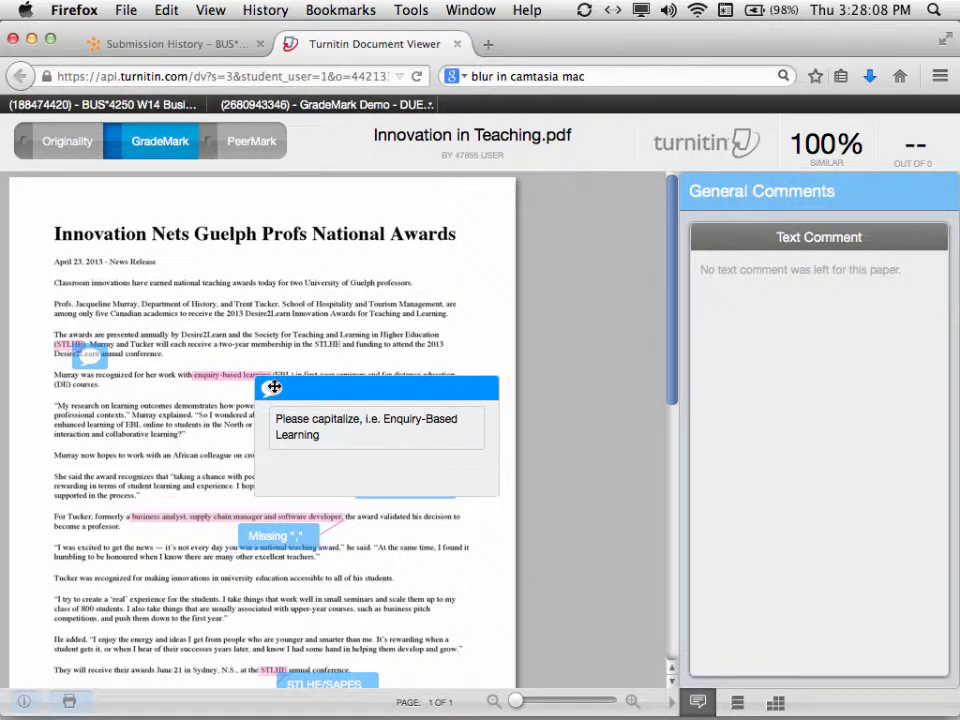
{"action": "mouse_move", "coordinate": [92, 356]}
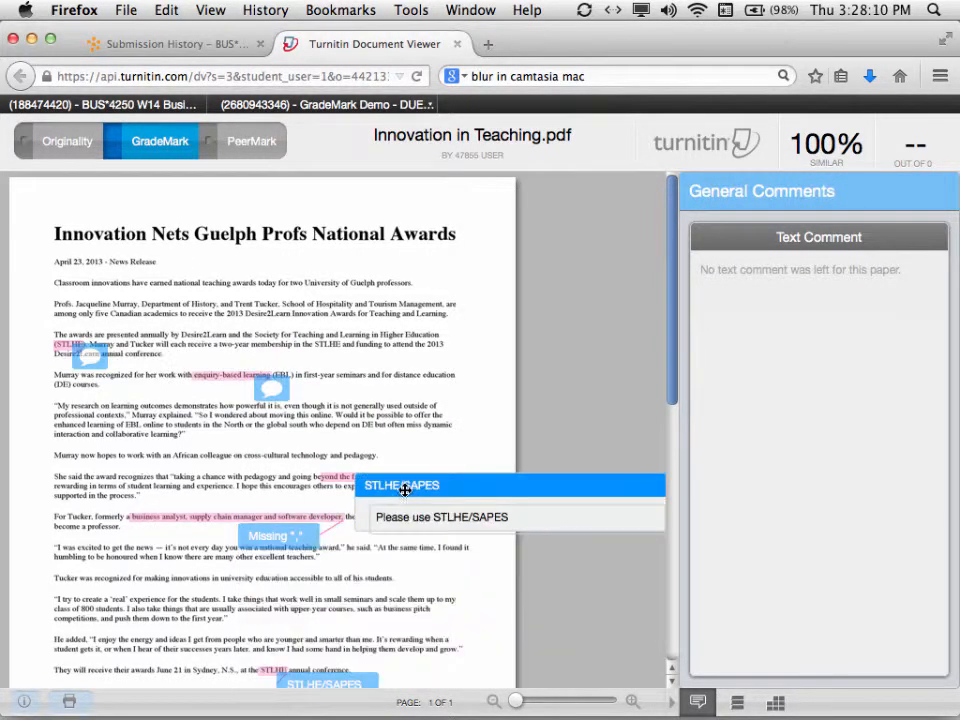
{"action": "scroll", "coordinate": [523, 405], "scroll_direction": "down", "scroll_amount": 2}
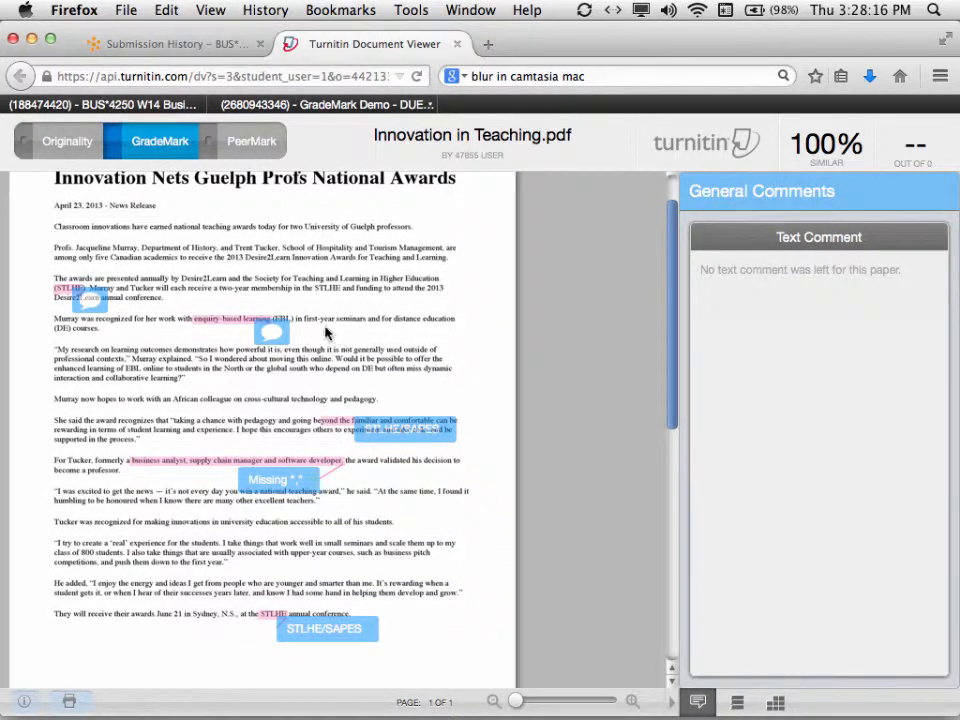
{"action": "mouse_move", "coordinate": [278, 337]}
{"action": "left_click", "coordinate": [457, 44]}
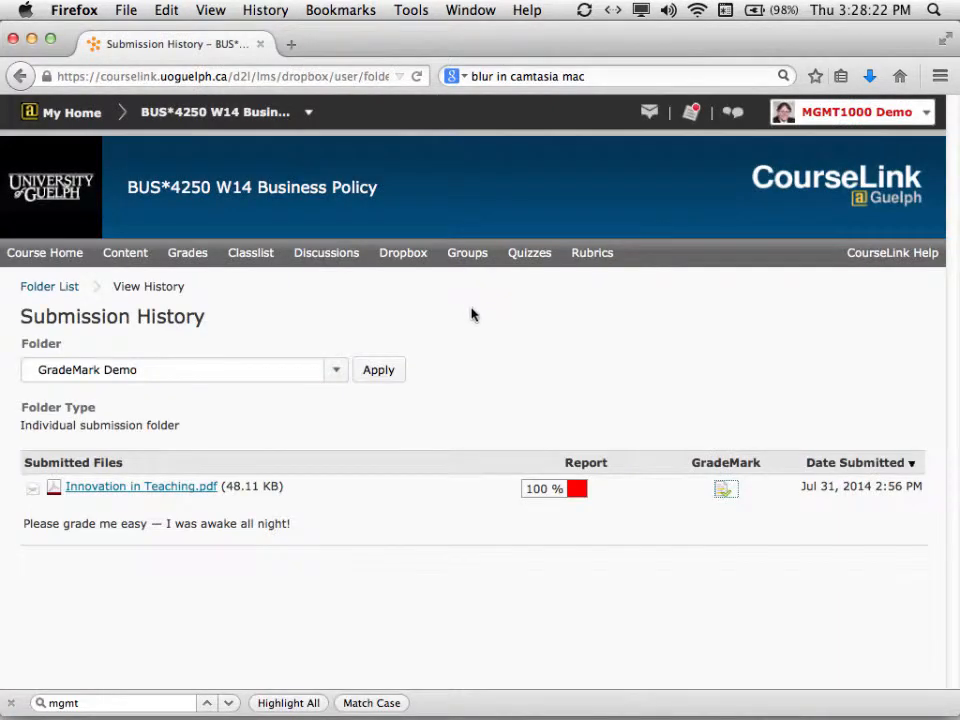